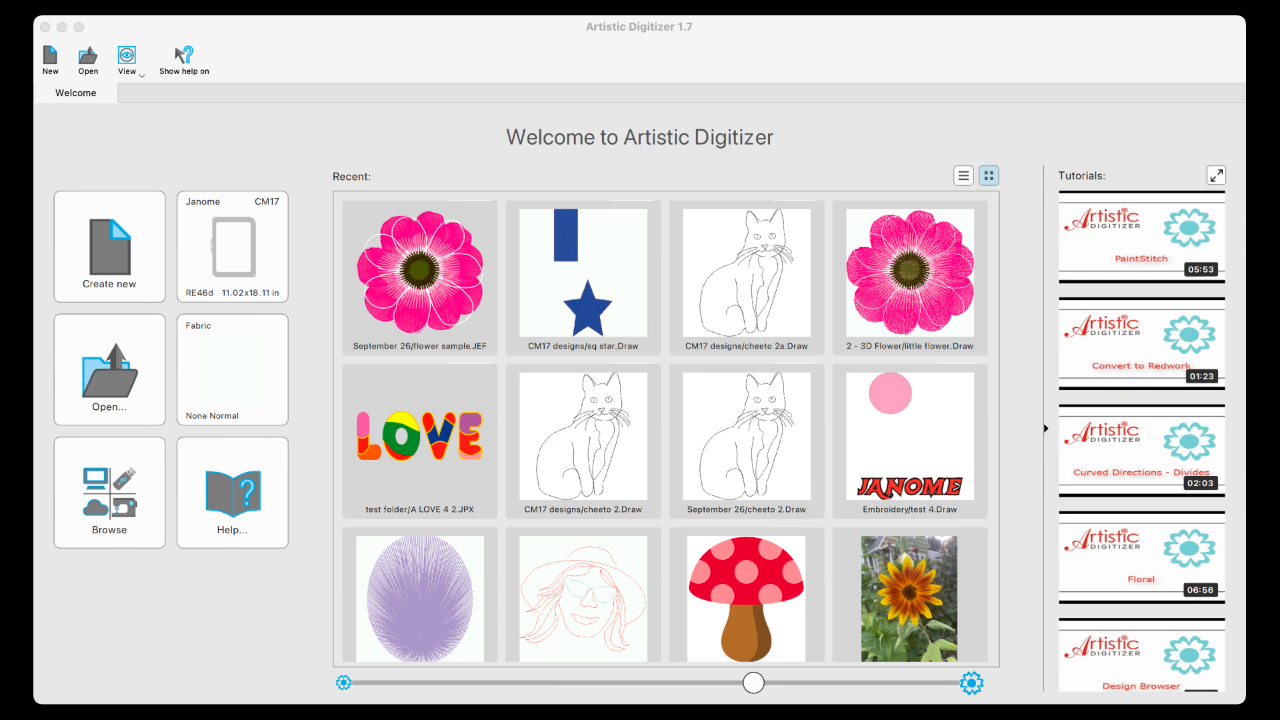
- Create the blank New 40 design and zoom in on the empty RE46d hoop
{"action": "left_click", "coordinate": [120, 252]}
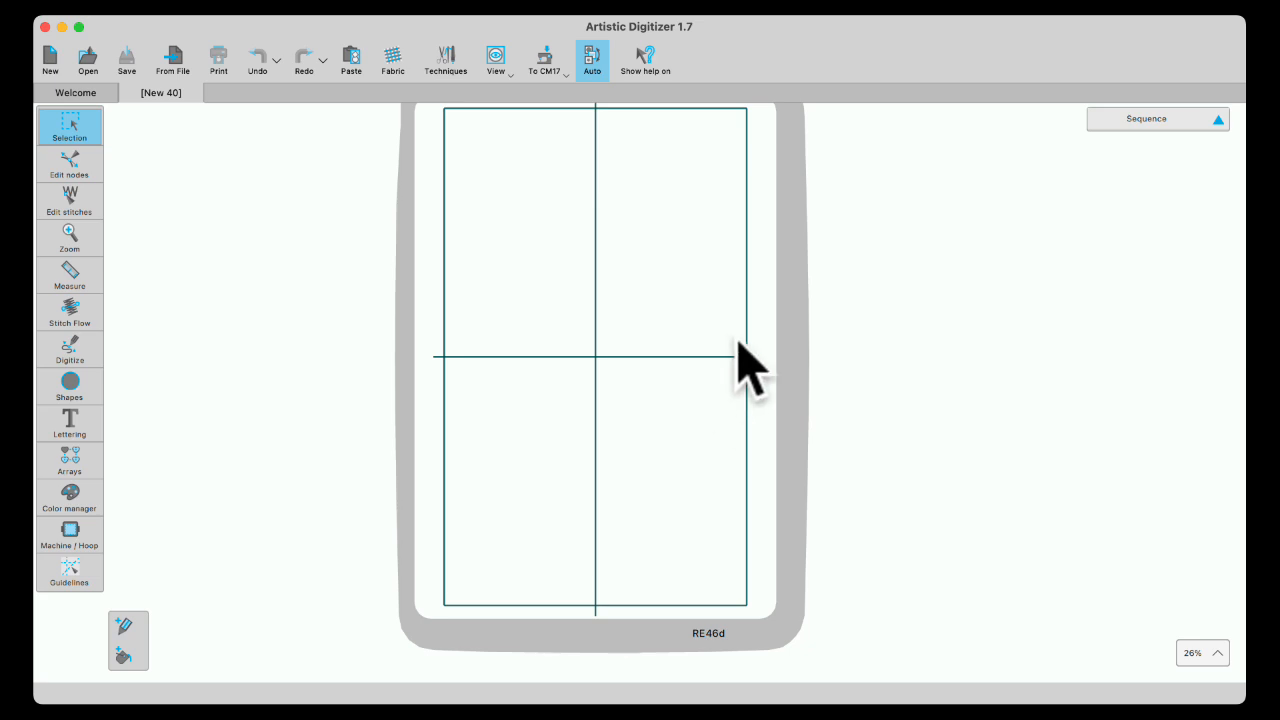
{"action": "scroll", "coordinate": [736, 350], "scroll_direction": "up", "scroll_amount": 5}
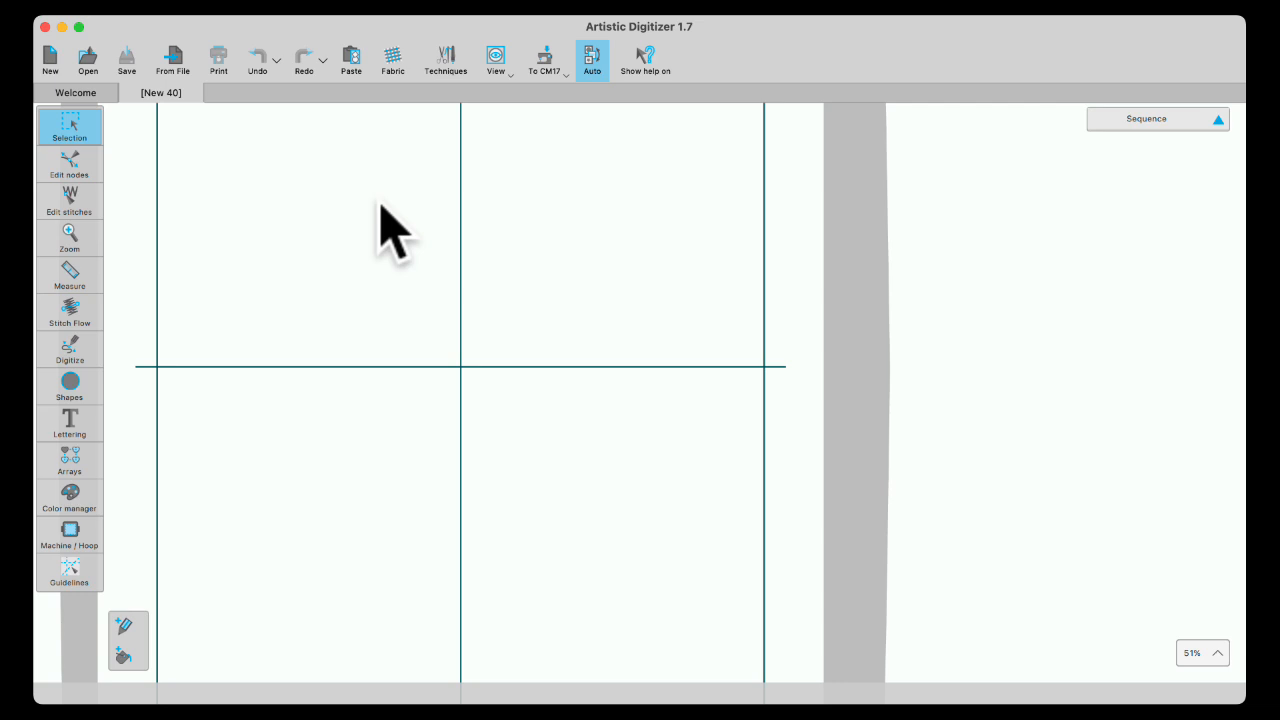
- Turn on the inch-numbered grid over the hoop and zoom in and out to inspect its spacing
{"action": "left_click", "coordinate": [226, 2]}
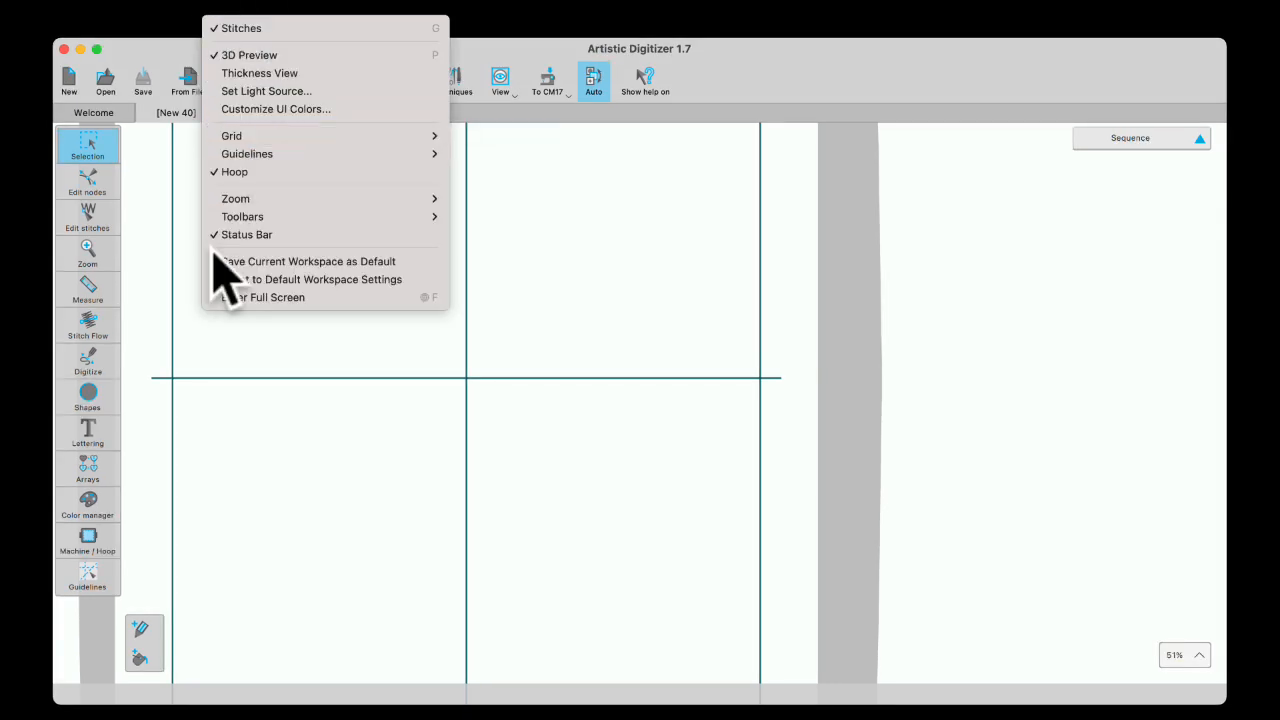
{"action": "left_click", "coordinate": [298, 438]}
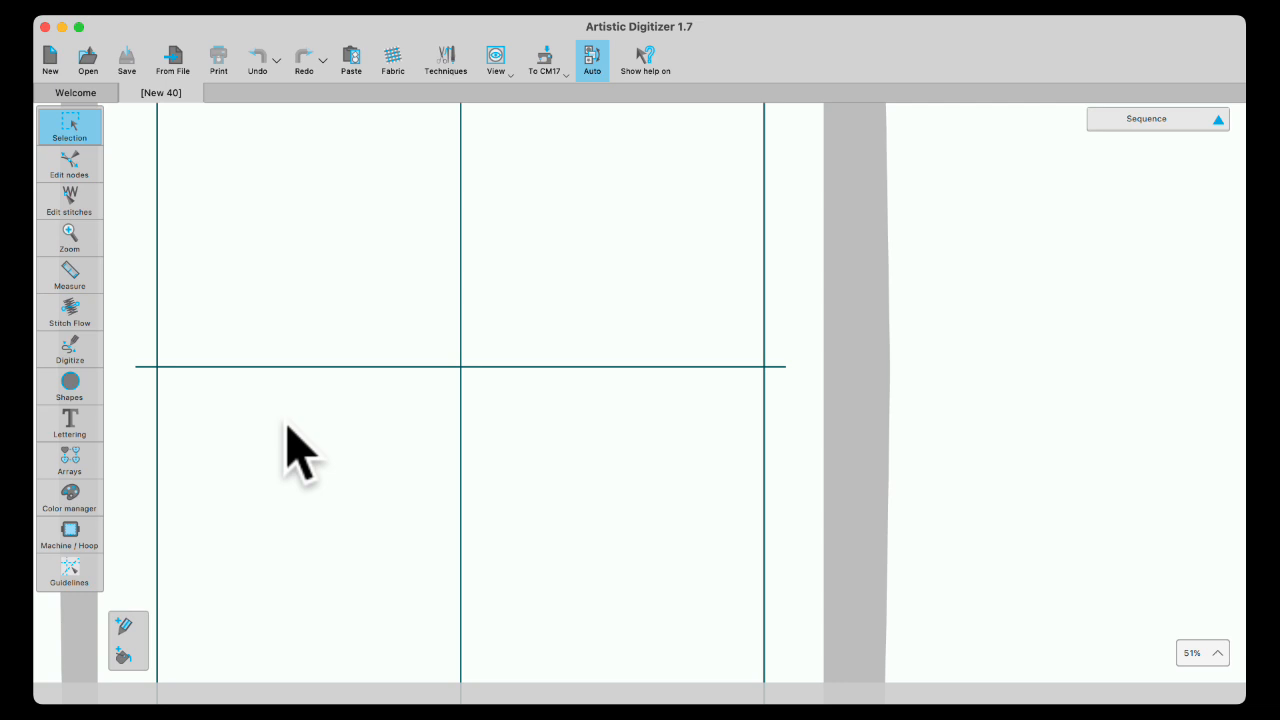
{"action": "key", "text": "shift+g"}
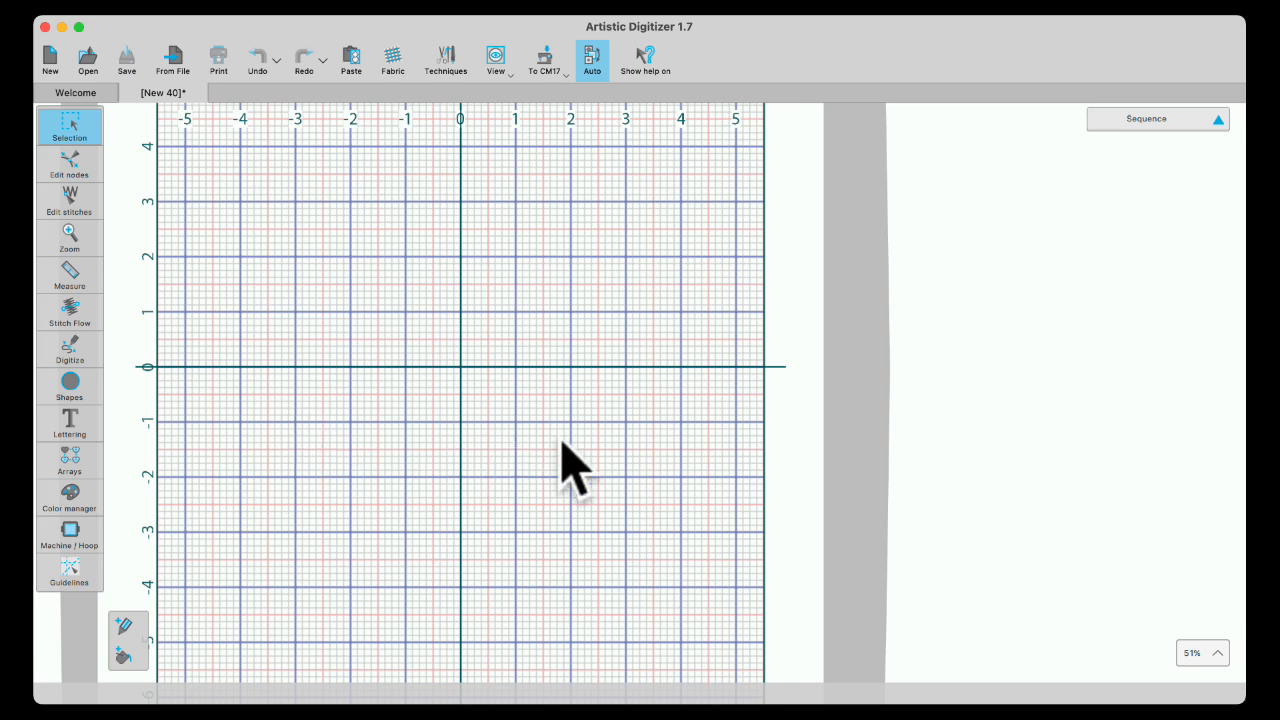
{"action": "scroll", "coordinate": [549, 428], "scroll_direction": "up", "scroll_amount": 5}
{"action": "scroll", "coordinate": [549, 425], "scroll_direction": "up", "scroll_amount": 3}
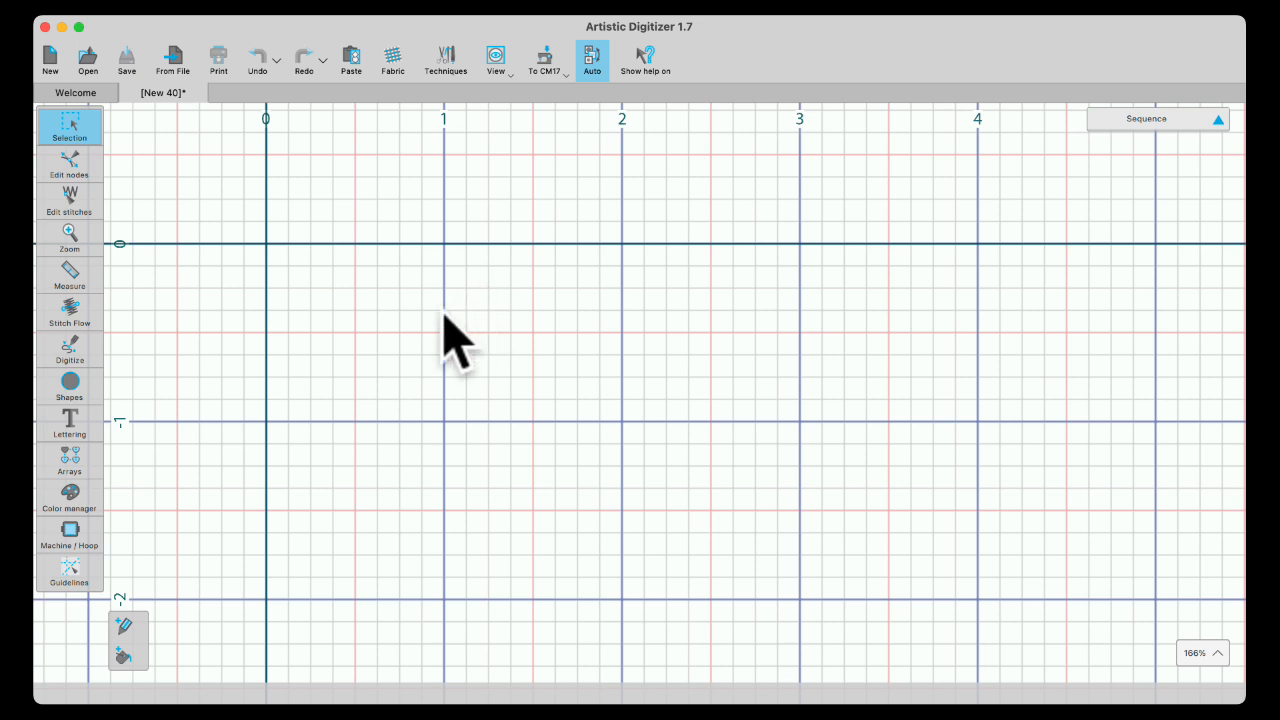
{"action": "scroll", "coordinate": [263, 288], "scroll_direction": "down", "scroll_amount": 2}
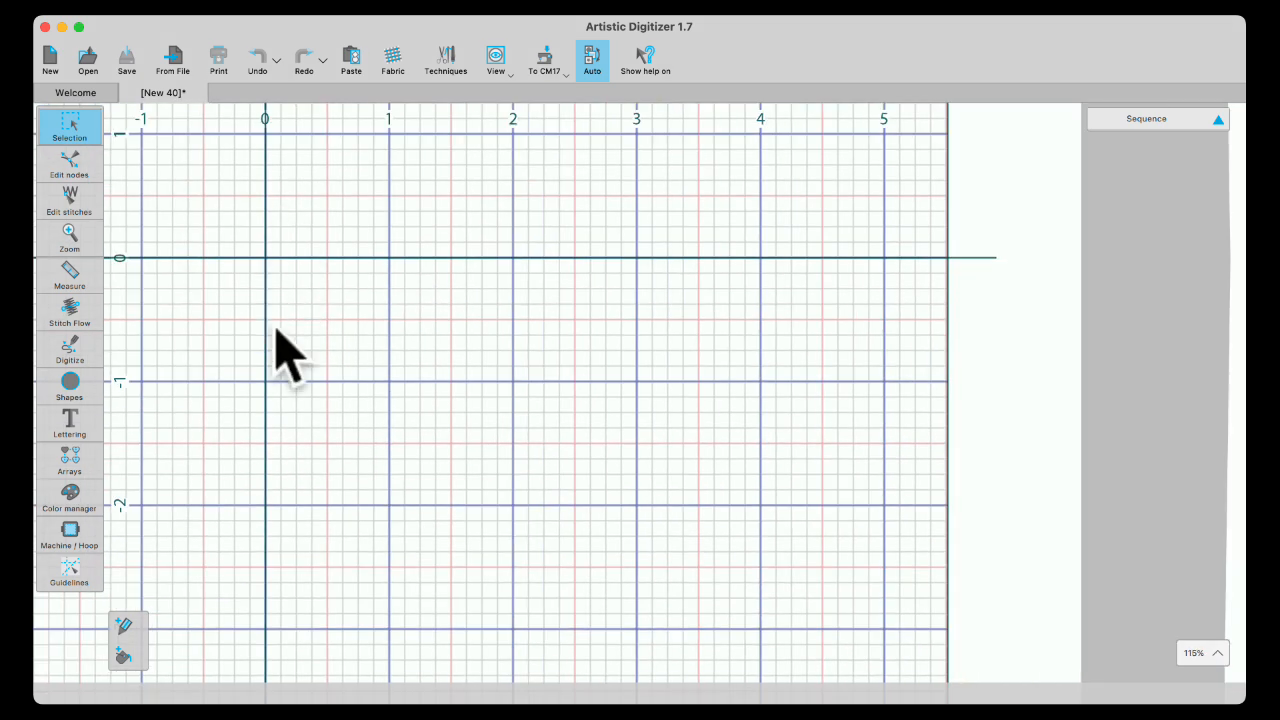
{"action": "scroll", "coordinate": [282, 282], "scroll_direction": "down", "scroll_amount": 1}
{"action": "scroll", "coordinate": [288, 305], "scroll_direction": "down", "scroll_amount": 1}
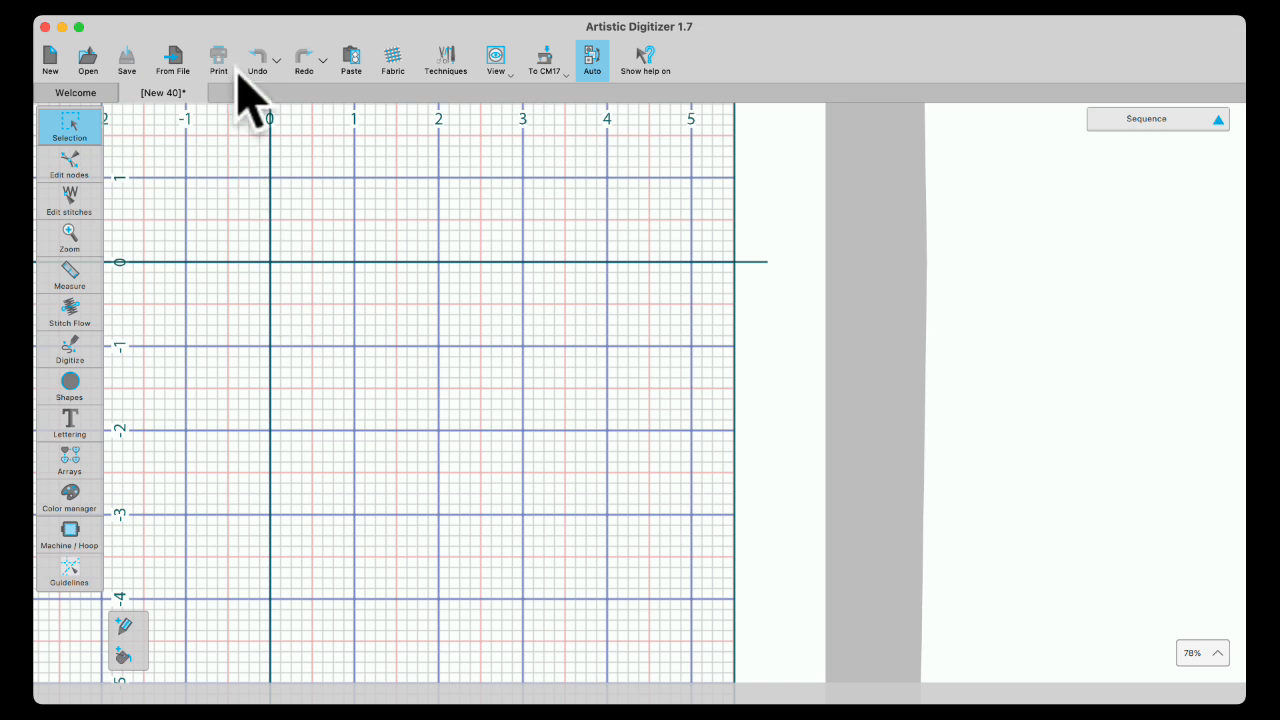
{"action": "left_click", "coordinate": [232, 3]}
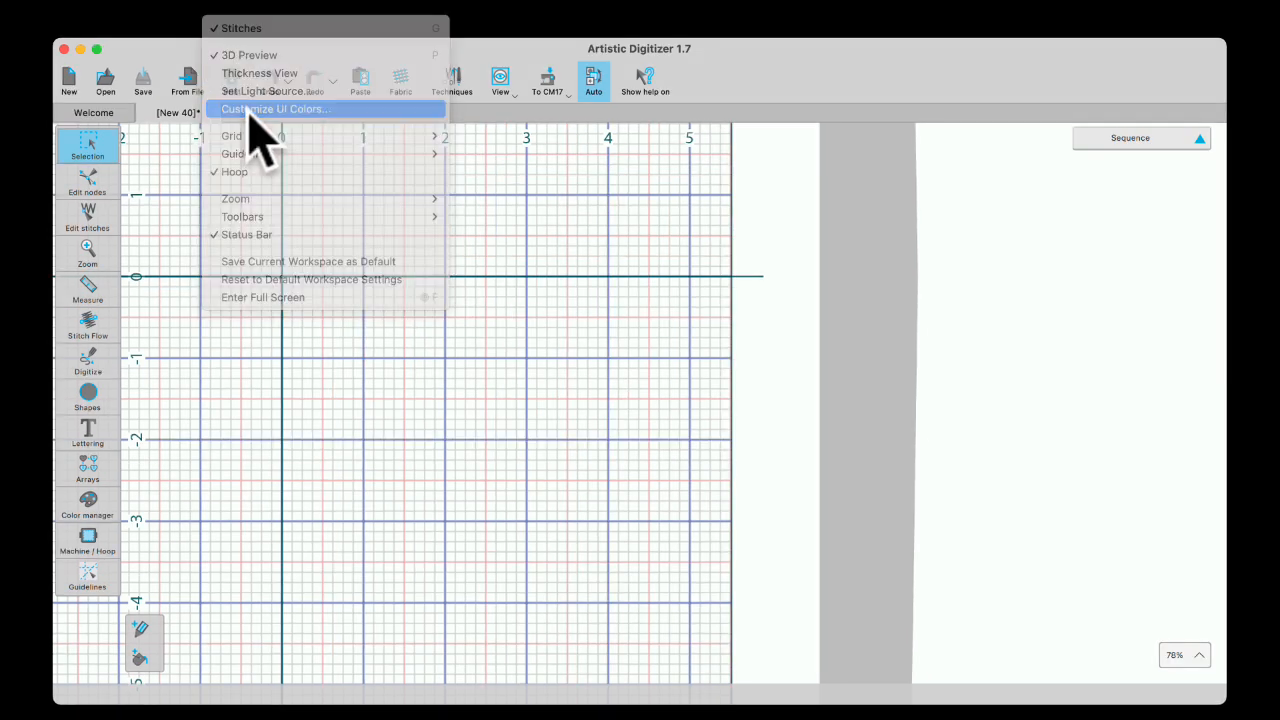
- In Customize UI Colors, change the hue and brightness of the Grid major outline colour
{"action": "left_click", "coordinate": [262, 109]}
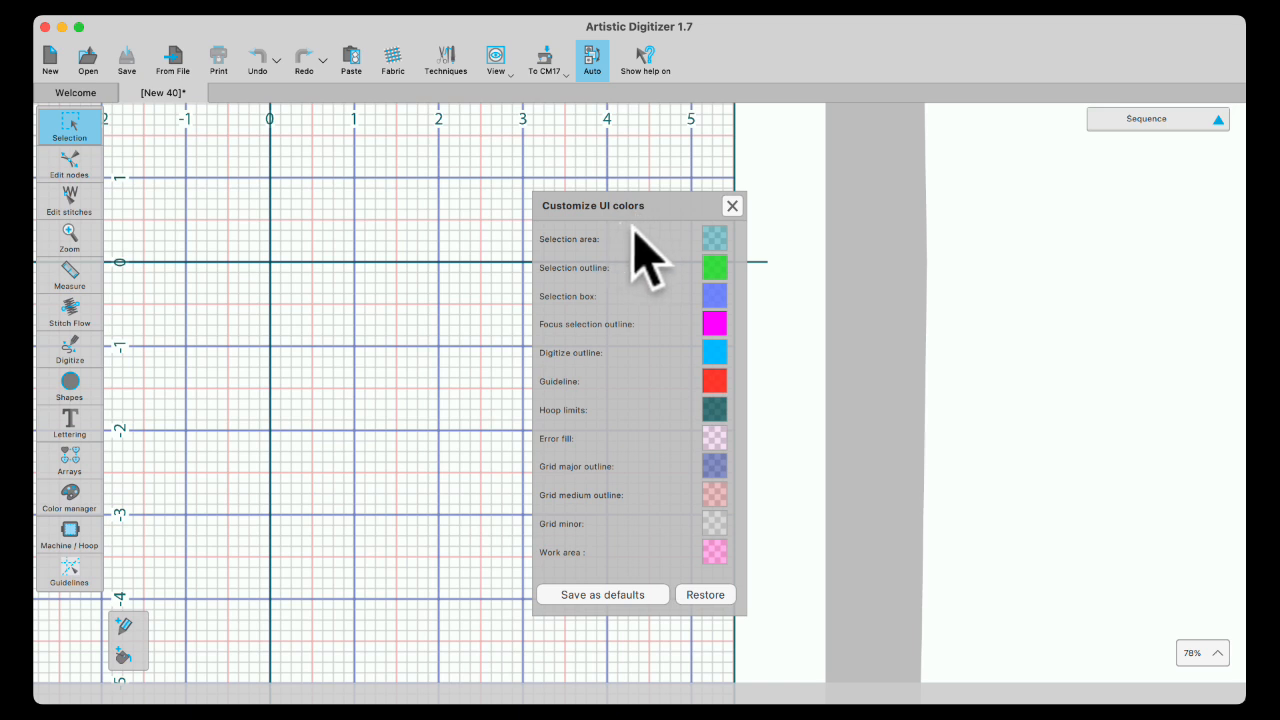
{"action": "left_click", "coordinate": [718, 466]}
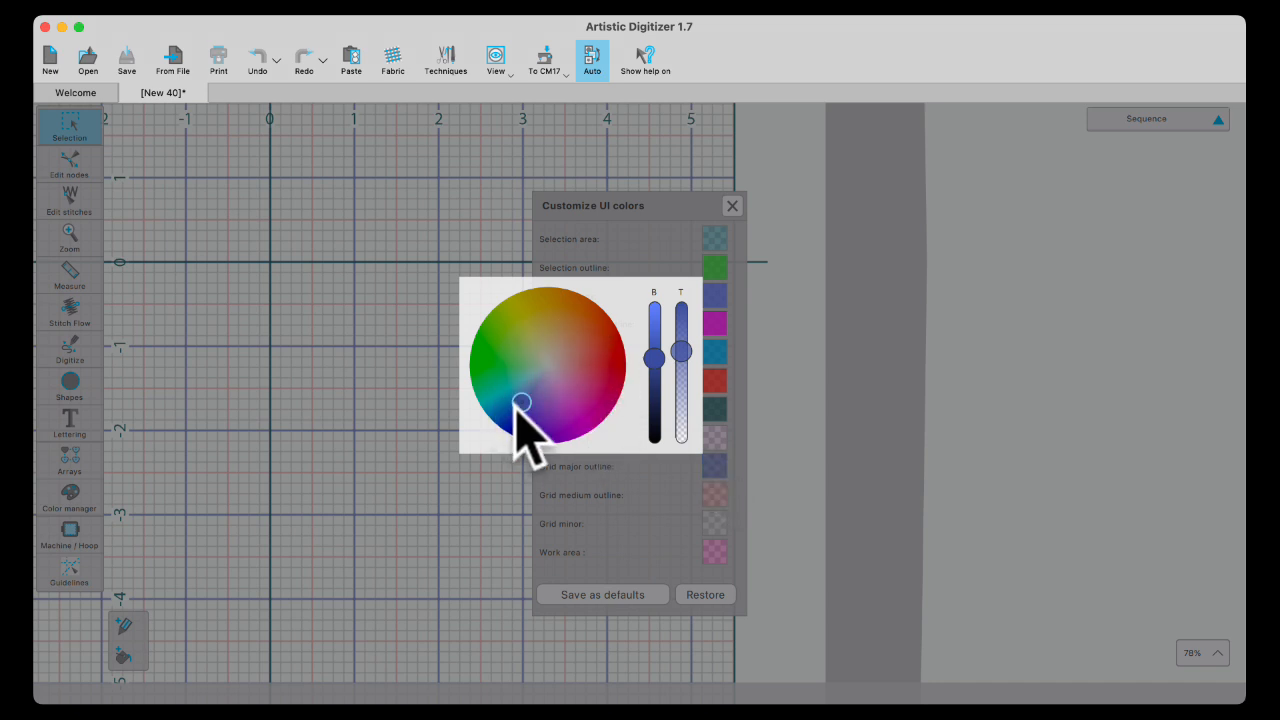
{"action": "mouse_move", "coordinate": [521, 403]}
{"action": "left_mouse_down"}
{"action": "mouse_move", "coordinate": [524, 349]}
{"action": "mouse_move", "coordinate": [584, 370]}
{"action": "mouse_move", "coordinate": [568, 419]}
{"action": "mouse_move", "coordinate": [528, 401]}
{"action": "left_mouse_up"}
{"action": "left_click_drag", "start_coordinate": [655, 358], "coordinate": [681, 345]}
{"action": "left_click", "coordinate": [322, 262]}
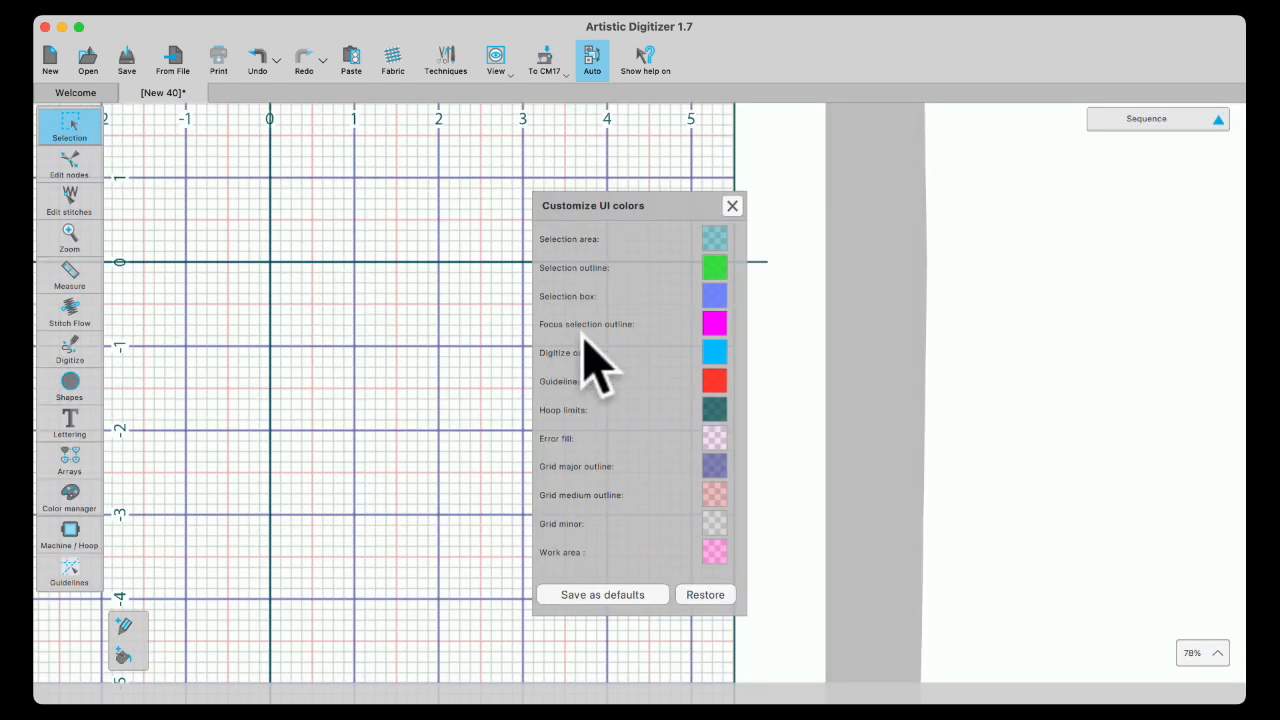
- Check the Hoop limits colour without changing it and move the colours dialog to the left
{"action": "left_click", "coordinate": [711, 409]}
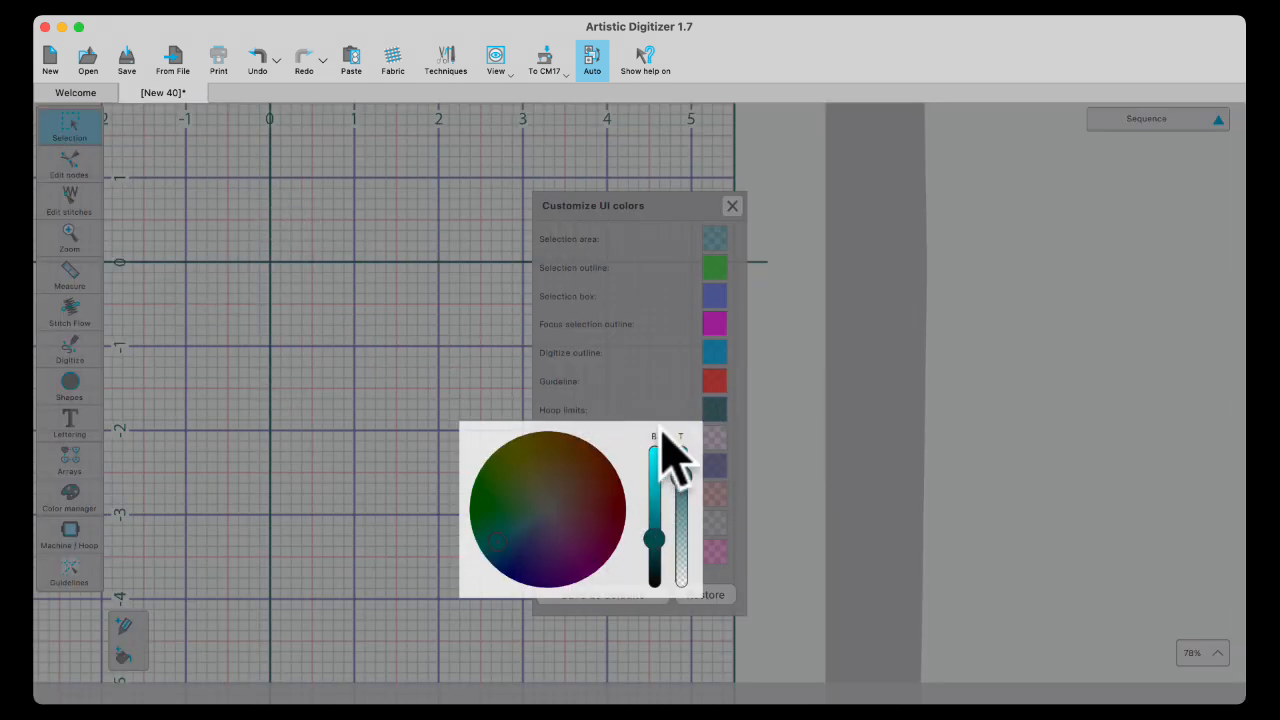
{"action": "left_click", "coordinate": [392, 307]}
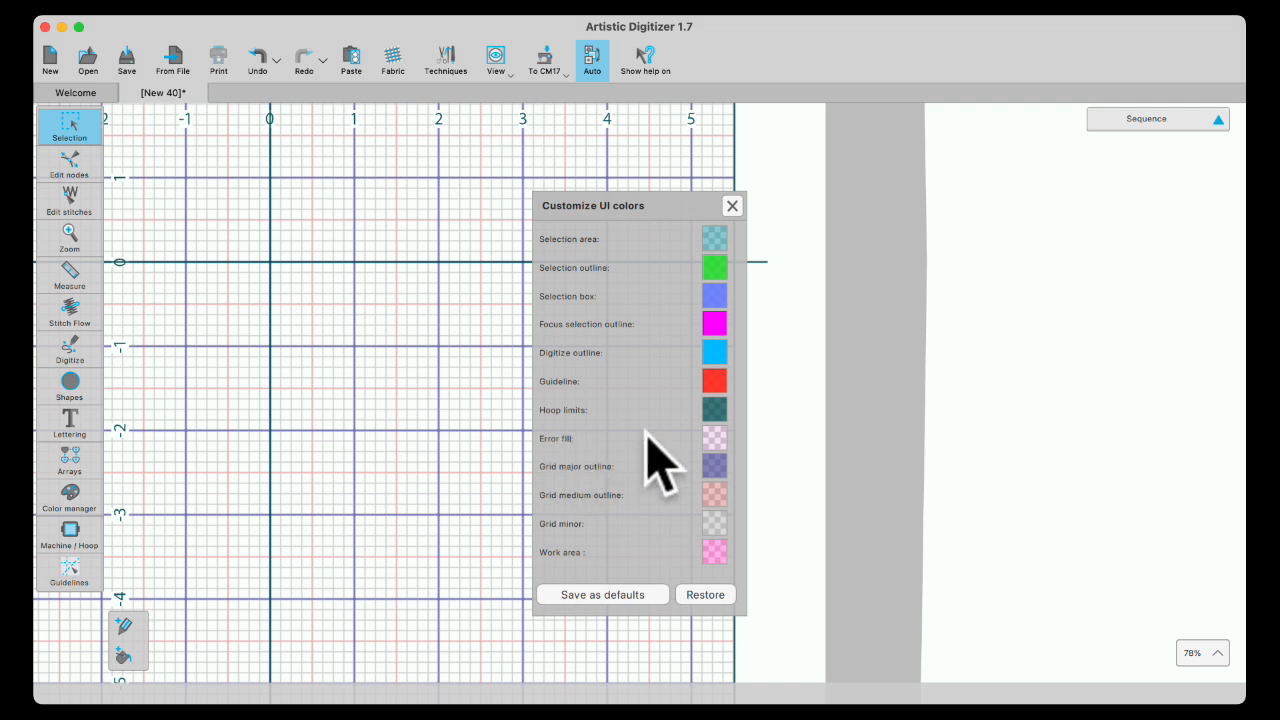
{"action": "left_click_drag", "start_coordinate": [651, 212], "coordinate": [263, 237]}
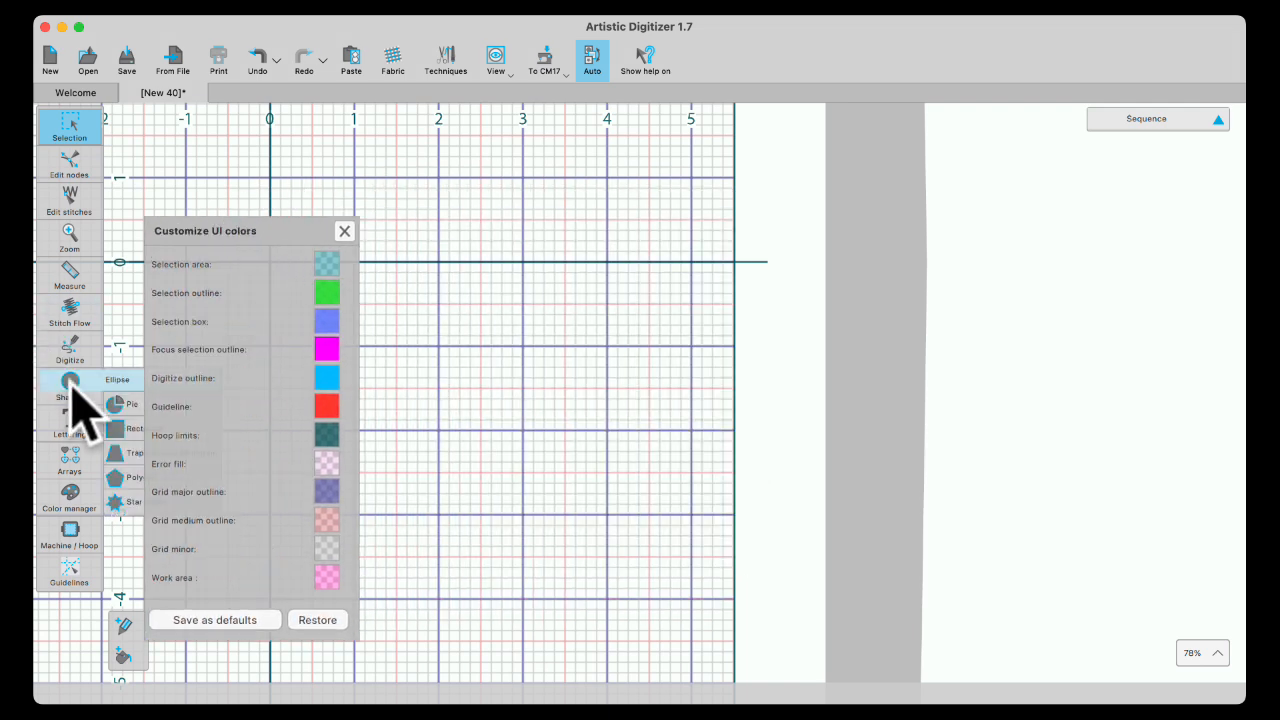
- Draw a navy ellipse to the right of the origin and hide the grid
{"action": "left_click", "coordinate": [70, 384]}
{"action": "left_click_drag", "start_coordinate": [552, 276], "coordinate": [697, 495]}
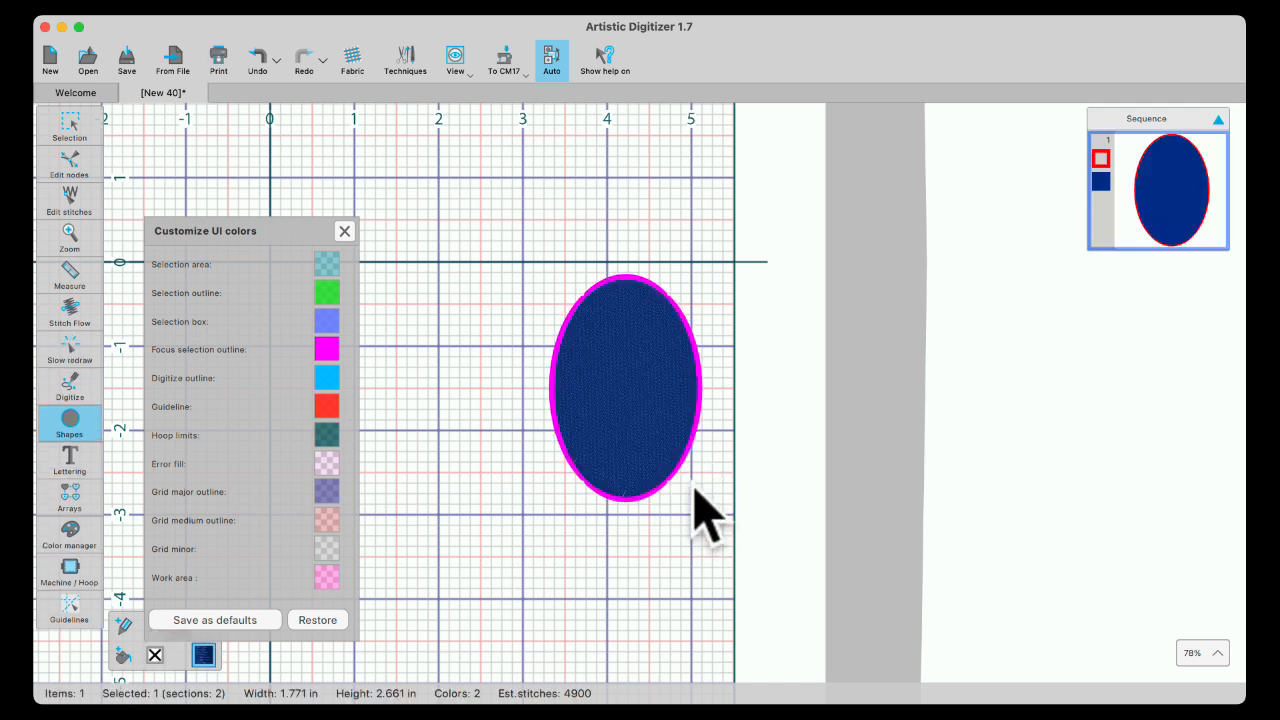
{"action": "key", "text": "g"}
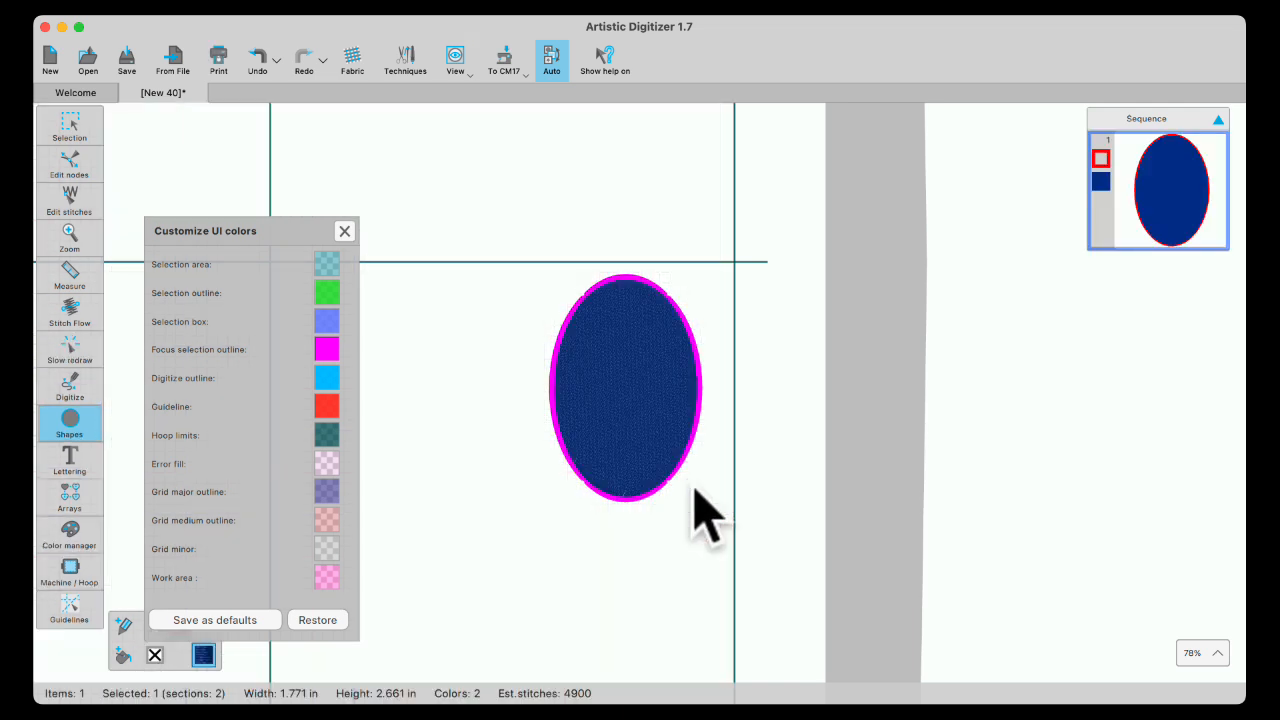
- Nudge the ellipse right three times, then left once, ending at X 4.633 in
{"action": "left_click", "coordinate": [72, 124]}
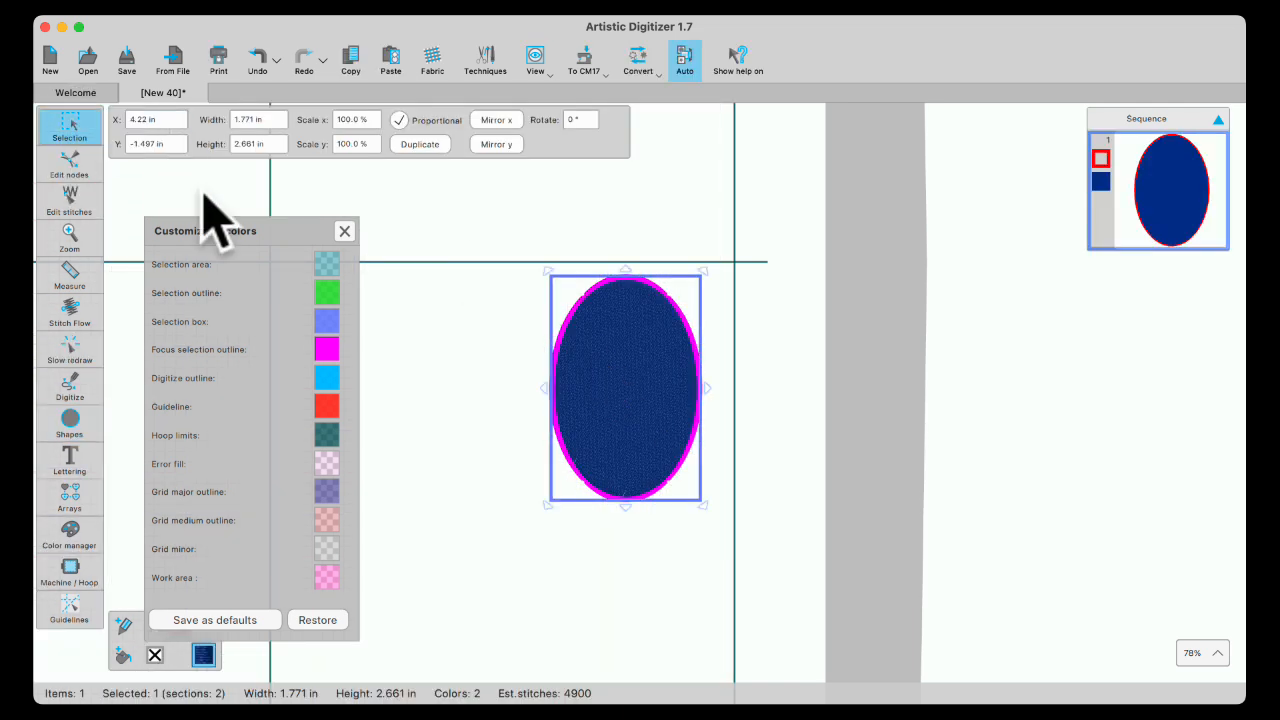
{"action": "key", "text": "Right"}
{"action": "key", "text": "Right"}
{"action": "key", "text": "Right"}
{"action": "key", "text": "Right"}
{"action": "key", "text": "Right"}
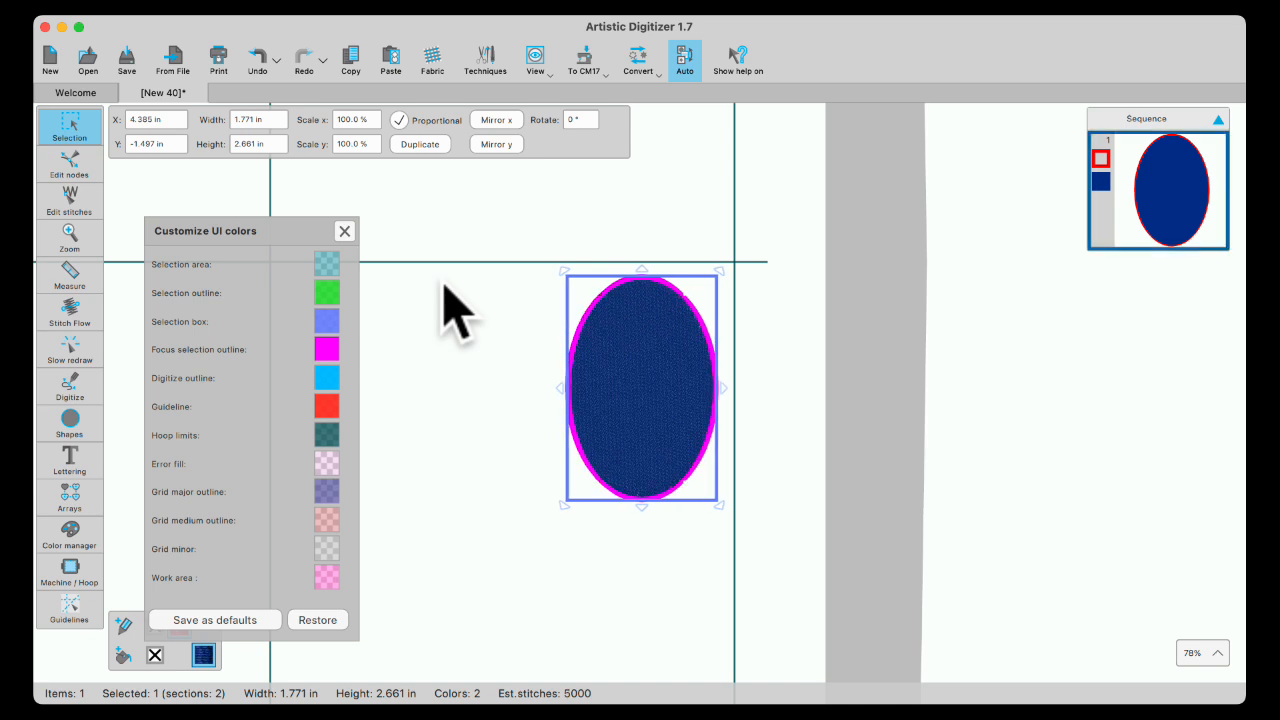
{"action": "key", "text": "Right"}
{"action": "key", "text": "Right"}
{"action": "key", "text": "Right"}
{"action": "key", "text": "Right"}
{"action": "key", "text": "Right"}
{"action": "key", "text": "Right"}
{"action": "key", "text": "Right"}
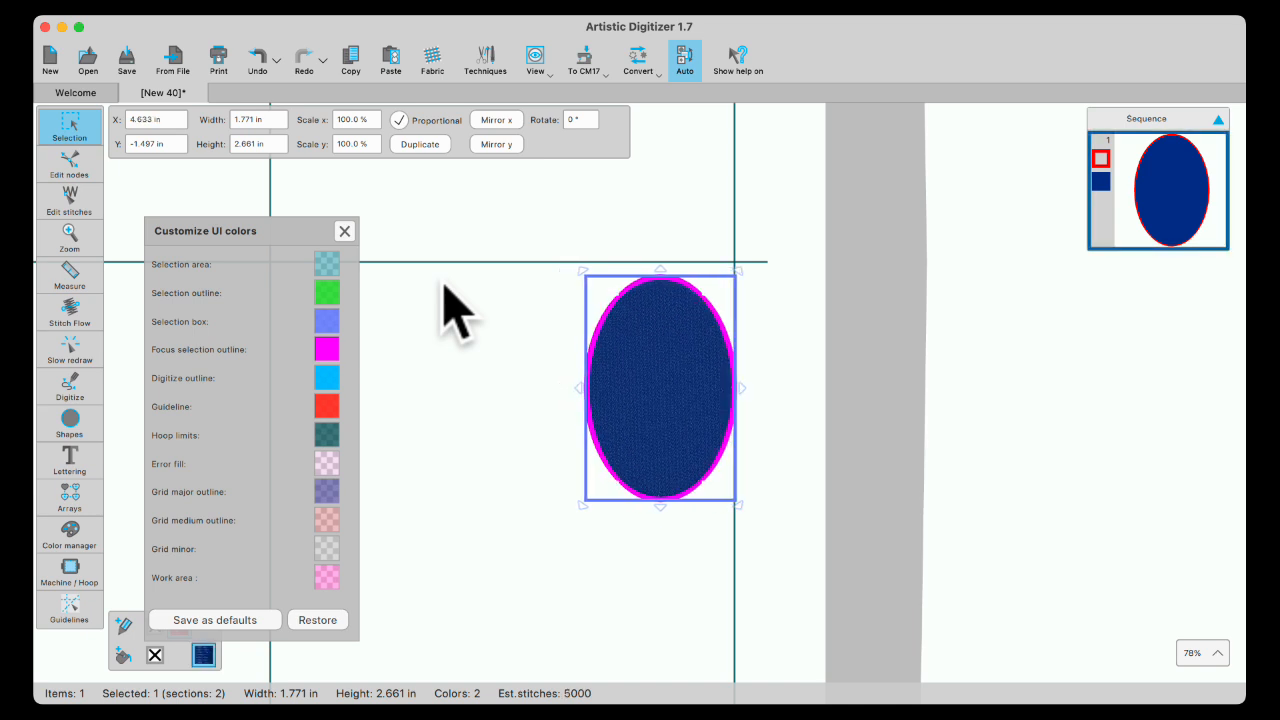
{"action": "key", "text": "Right"}
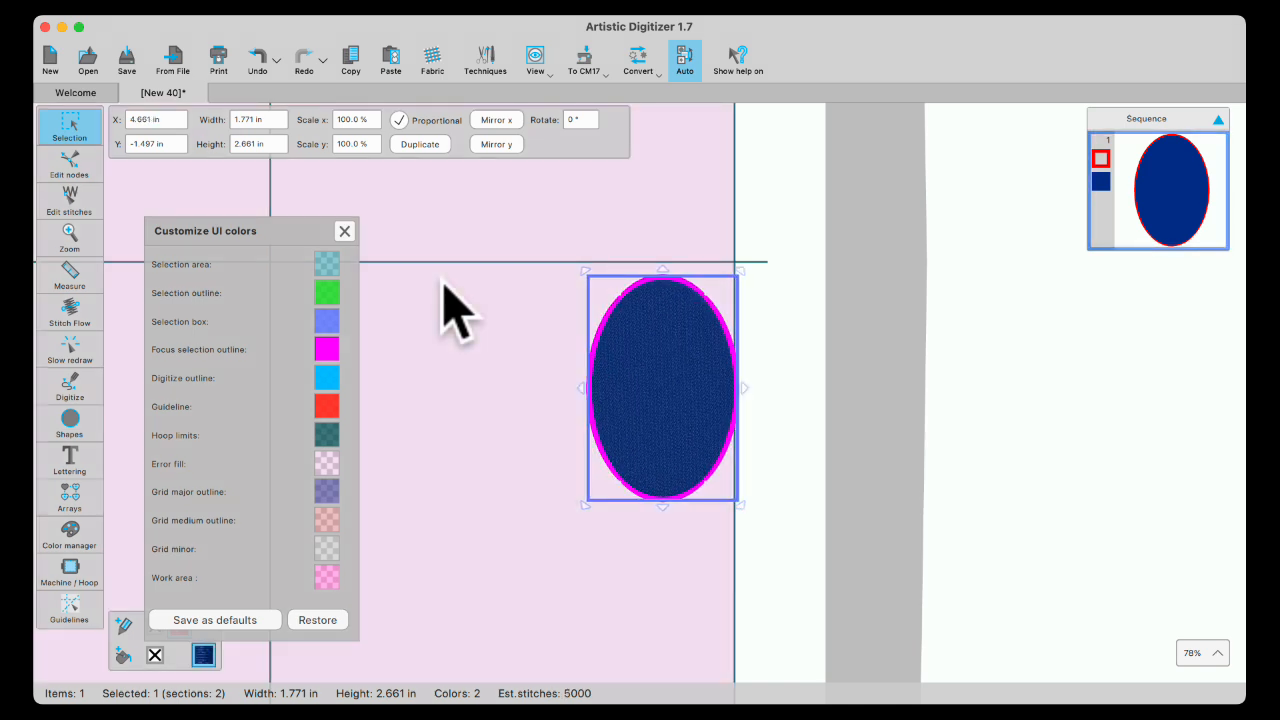
{"action": "scroll", "coordinate": [525, 475], "scroll_direction": "up", "scroll_amount": 3}
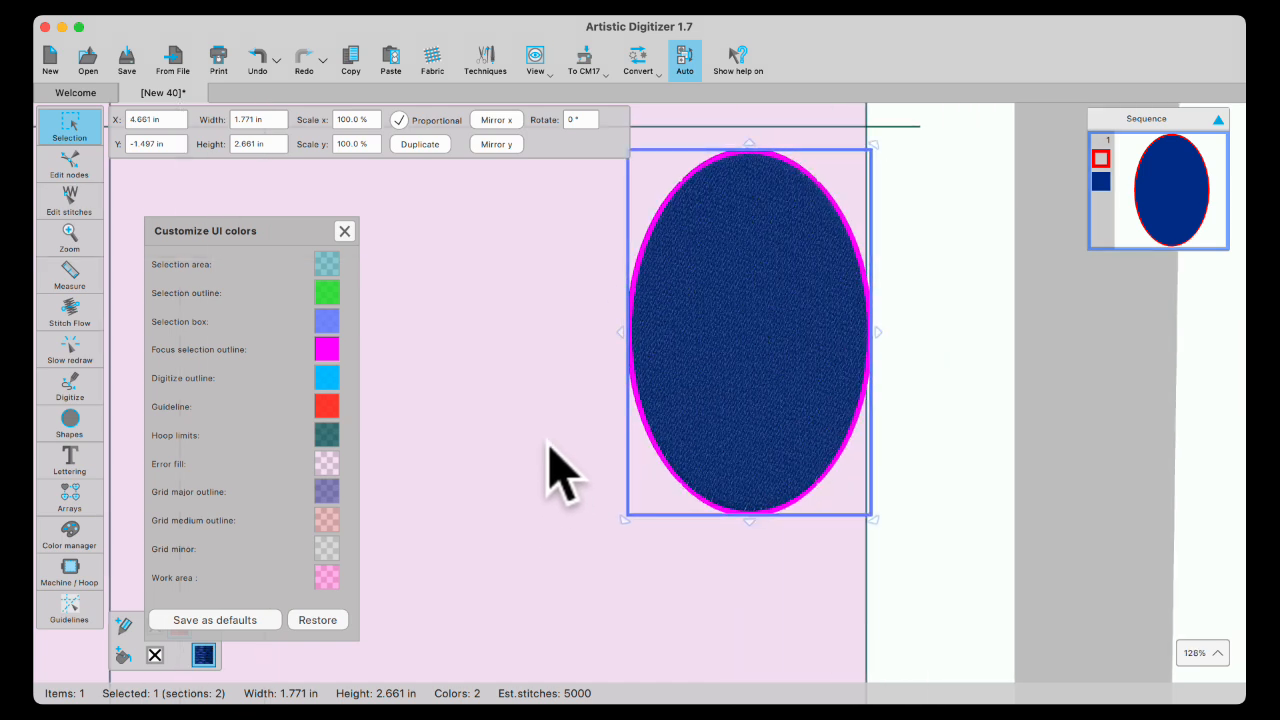
{"action": "key", "text": "Left"}
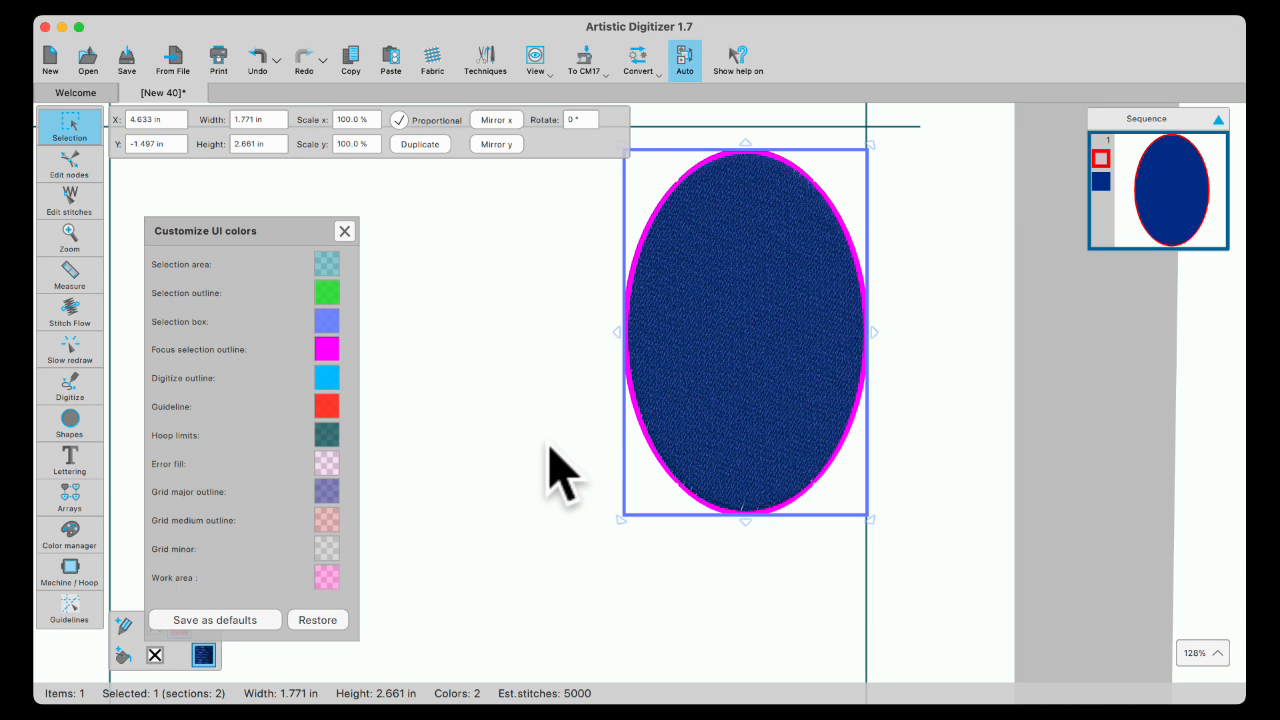
{"action": "left_click", "coordinate": [515, 415]}
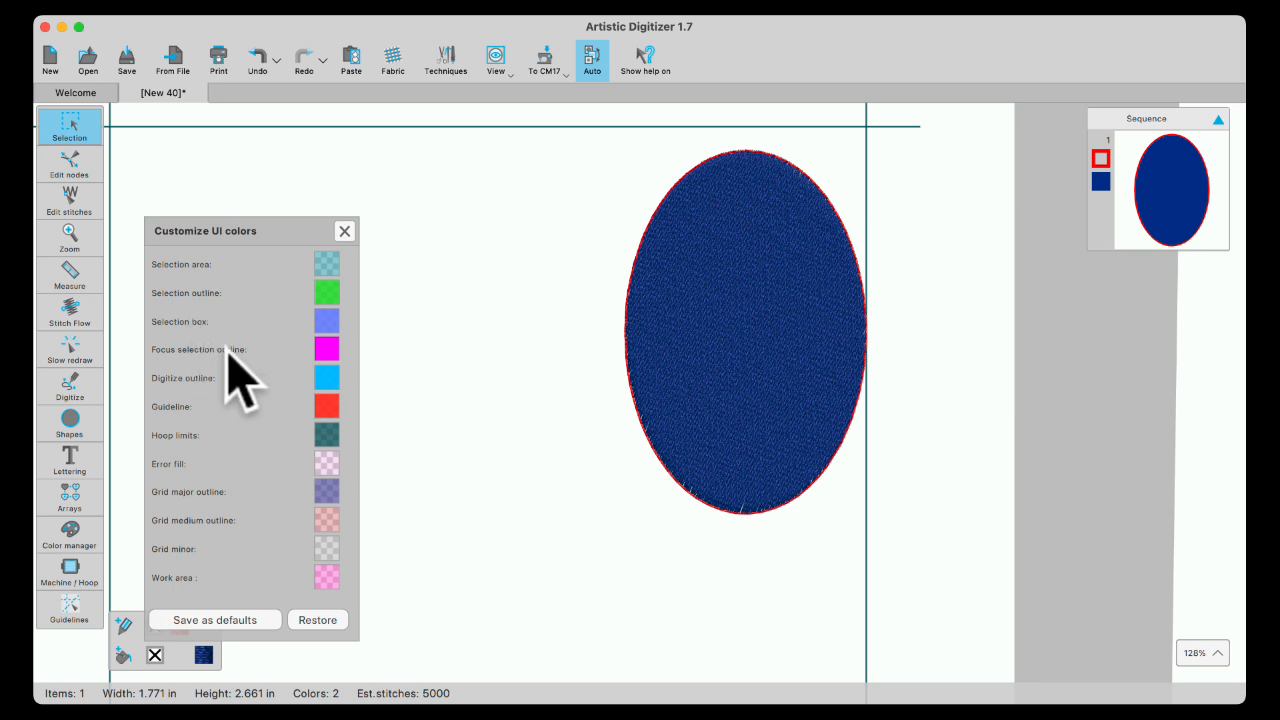
{"action": "left_click", "coordinate": [755, 333]}
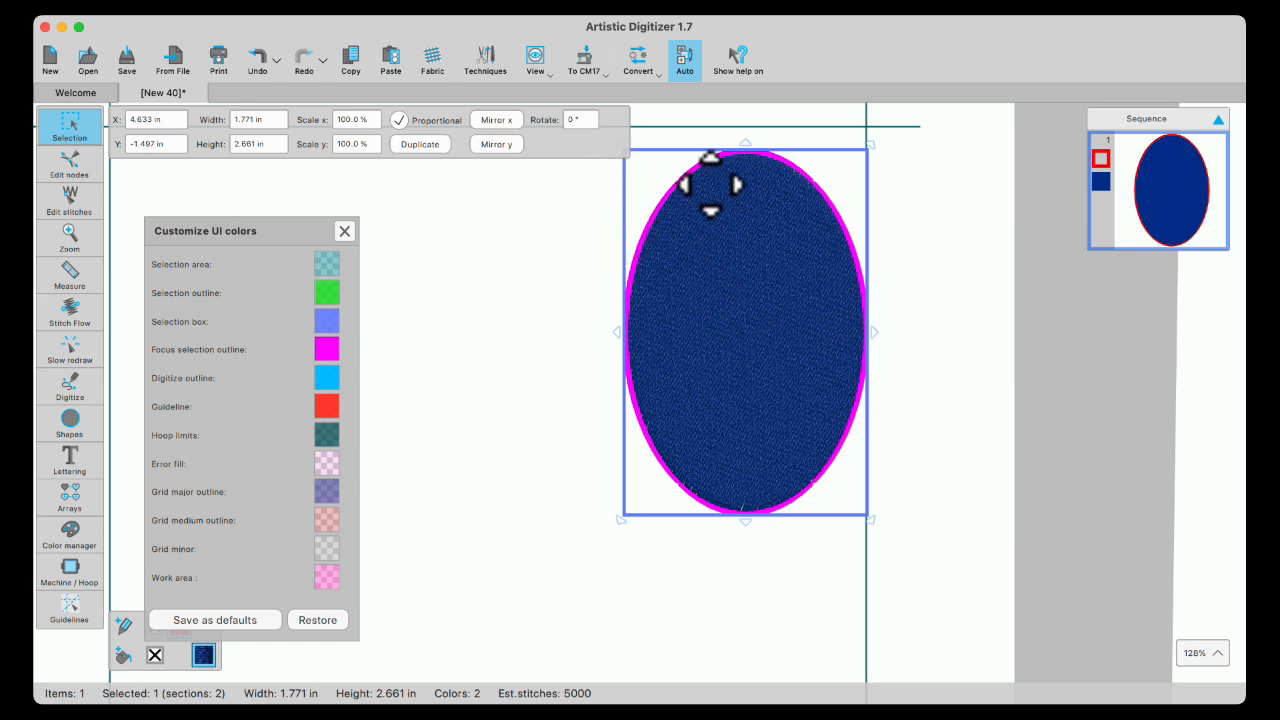
{"action": "left_click", "coordinate": [473, 288]}
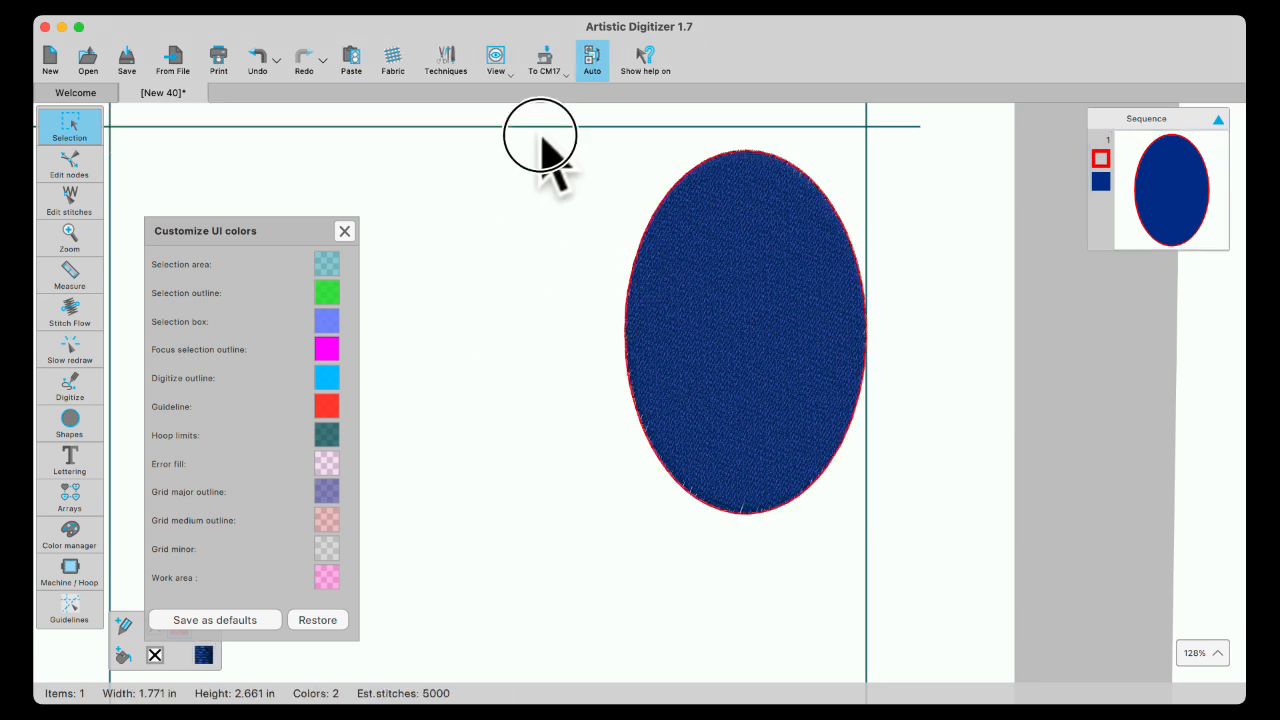
{"action": "left_click_drag", "start_coordinate": [528, 126], "coordinate": [942, 588]}
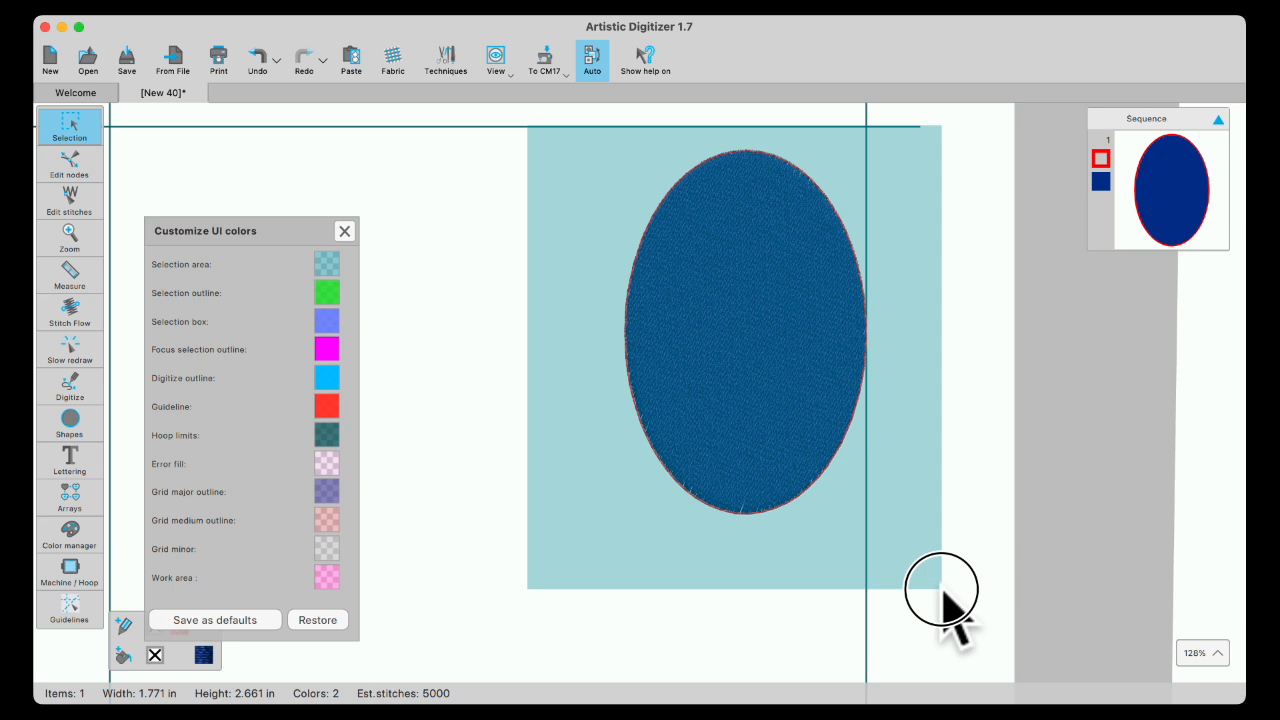
{"action": "left_click_drag", "start_coordinate": [942, 590], "coordinate": [943, 598]}
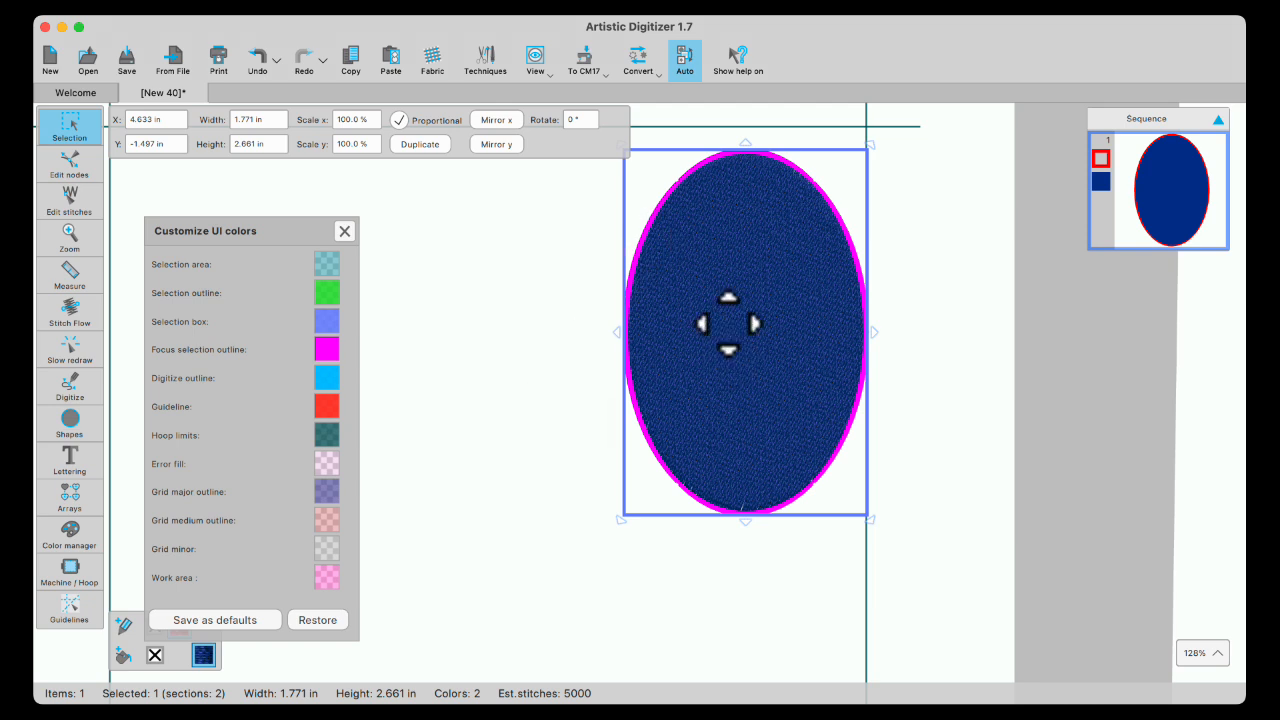
- Copy and paste the ellipse, move the copy down-left, and zoom out
{"action": "left_click", "coordinate": [355, 62]}
{"action": "left_click", "coordinate": [395, 64]}
{"action": "left_click_drag", "start_coordinate": [713, 287], "coordinate": [493, 470]}
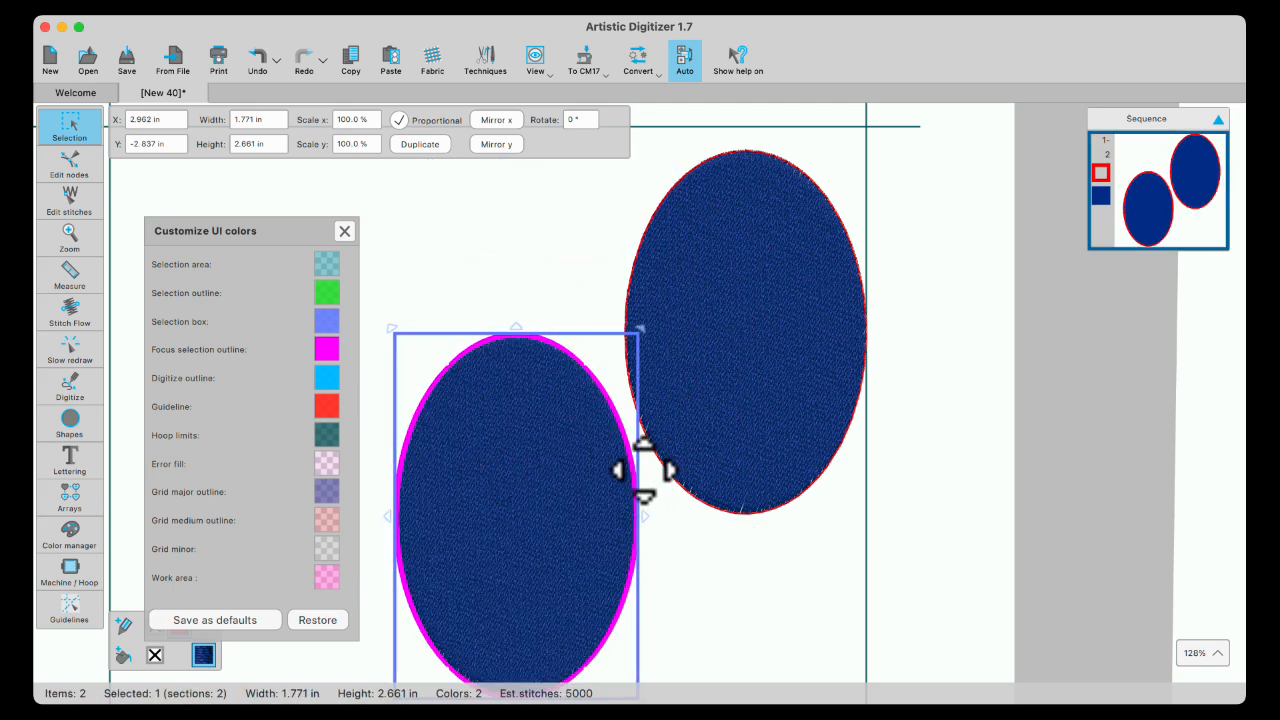
{"action": "scroll", "coordinate": [529, 418], "scroll_direction": "down", "scroll_amount": 4}
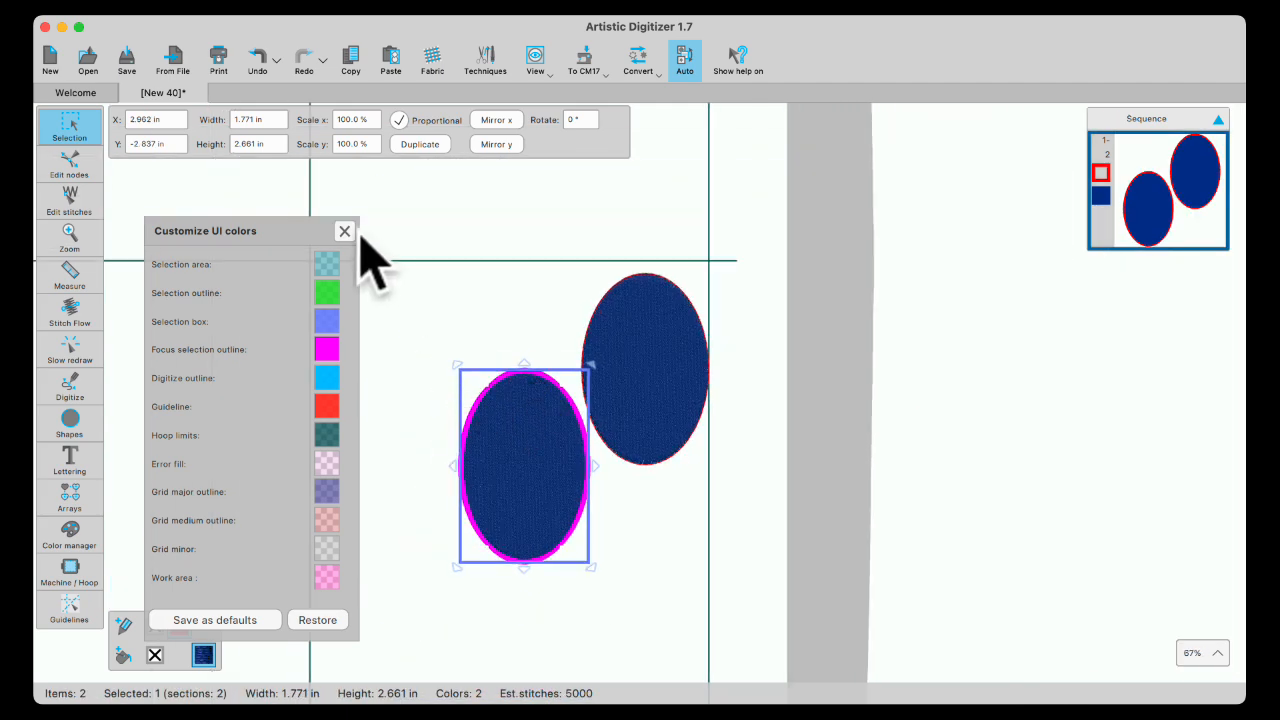
- Try selecting both ellipses by marquee and by Shift-click, then clear the selection
{"action": "left_click", "coordinate": [435, 232]}
{"action": "left_click_drag", "start_coordinate": [385, 205], "coordinate": [755, 650]}
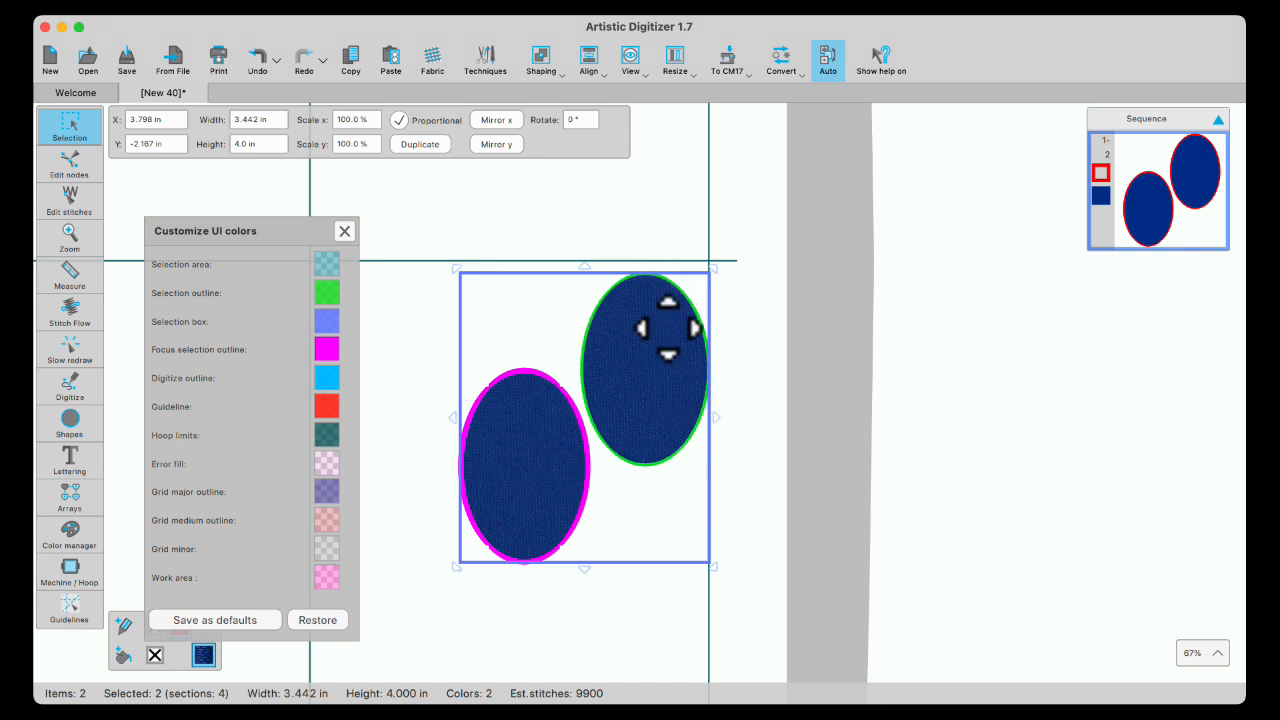
{"action": "left_click", "coordinate": [686, 225]}
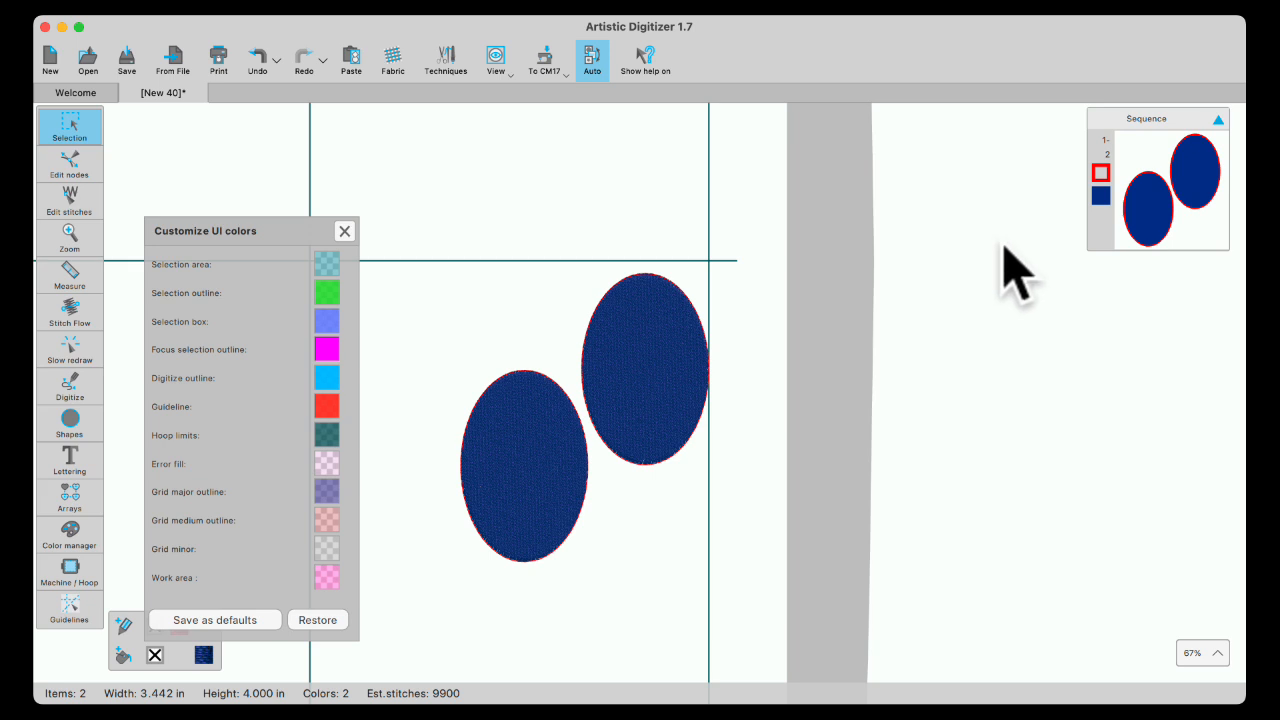
{"action": "left_click", "coordinate": [1195, 195]}
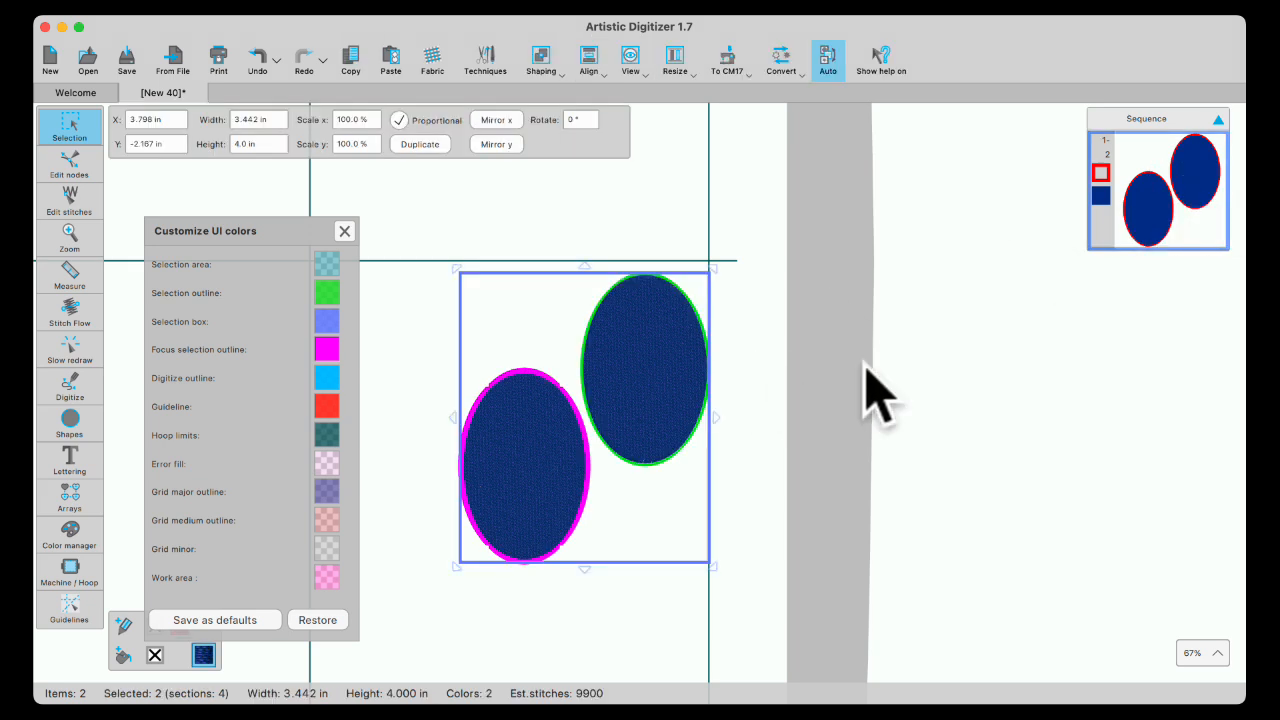
{"action": "left_click", "coordinate": [520, 235]}
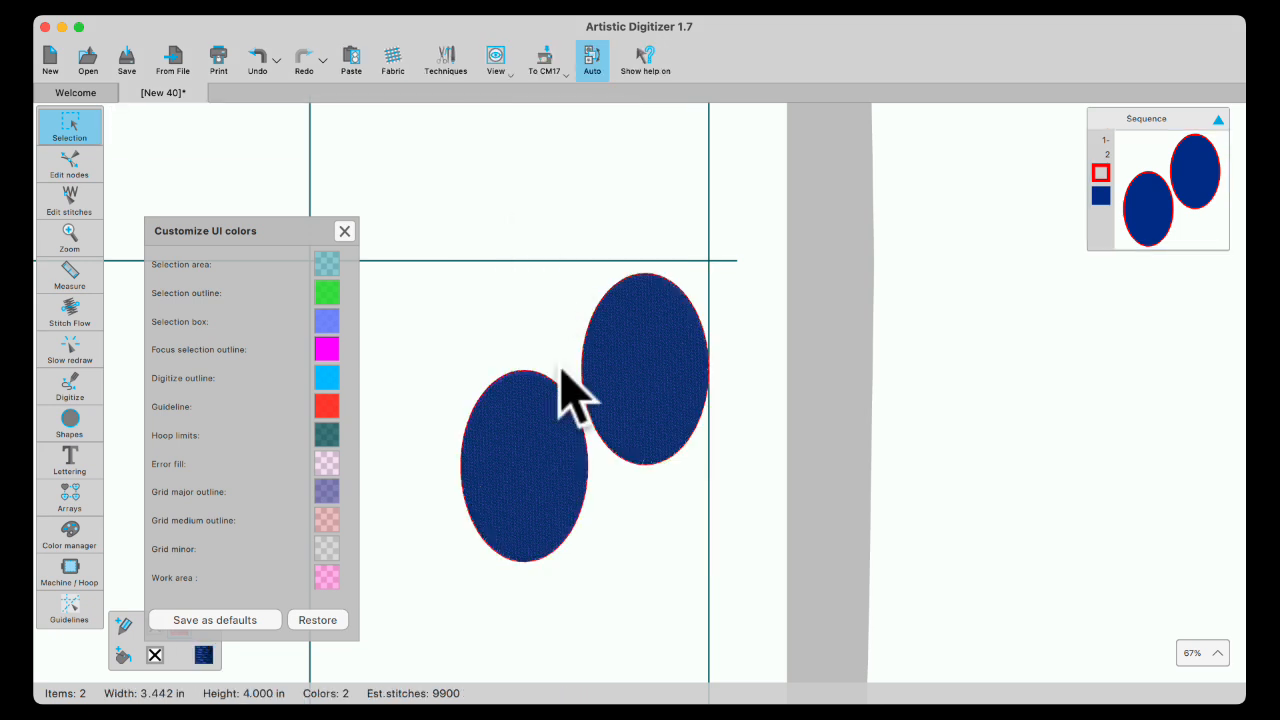
{"action": "left_click", "coordinate": [654, 380]}
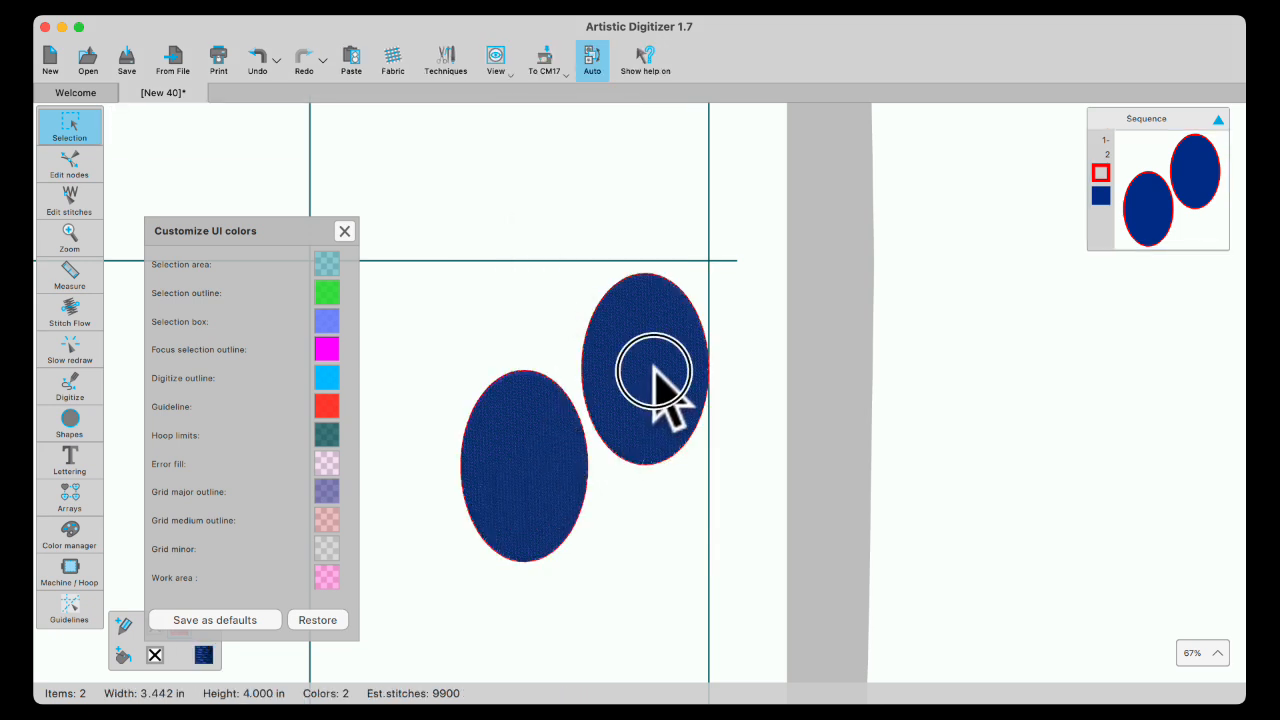
{"action": "left_click", "coordinate": [515, 463], "text": "shift"}
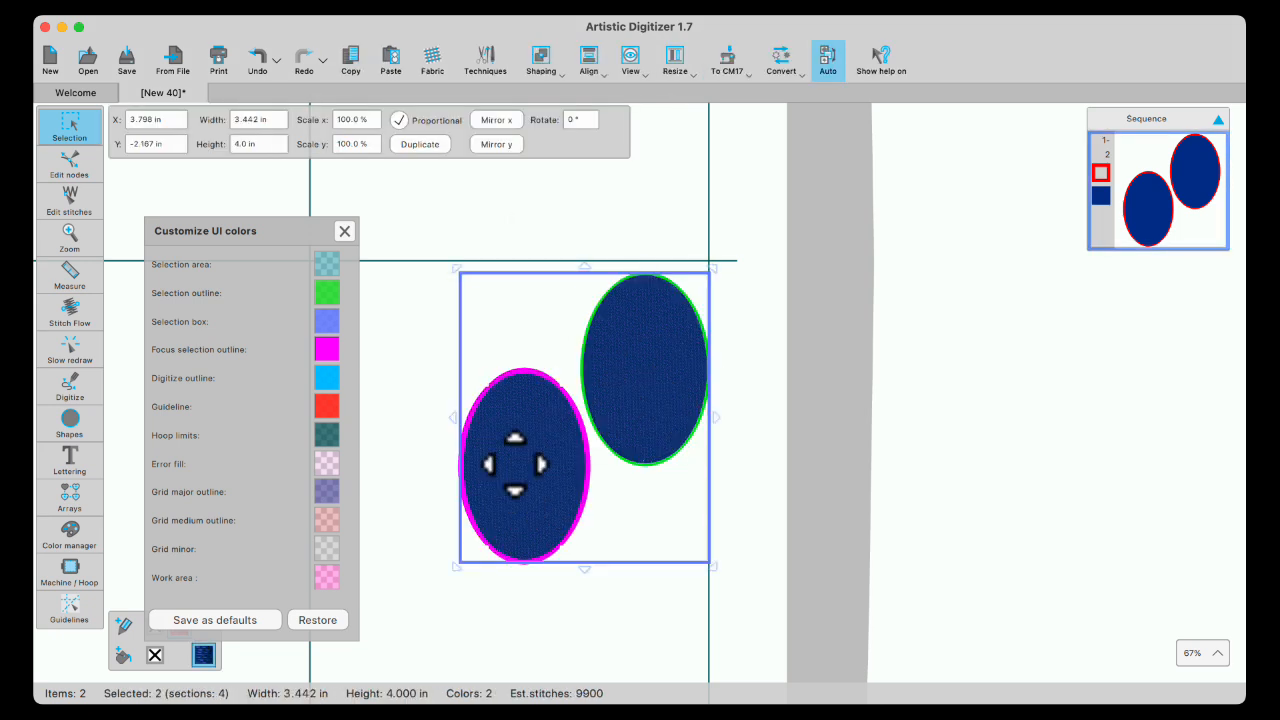
{"action": "left_click", "coordinate": [671, 234]}
{"action": "left_click", "coordinate": [529, 464]}
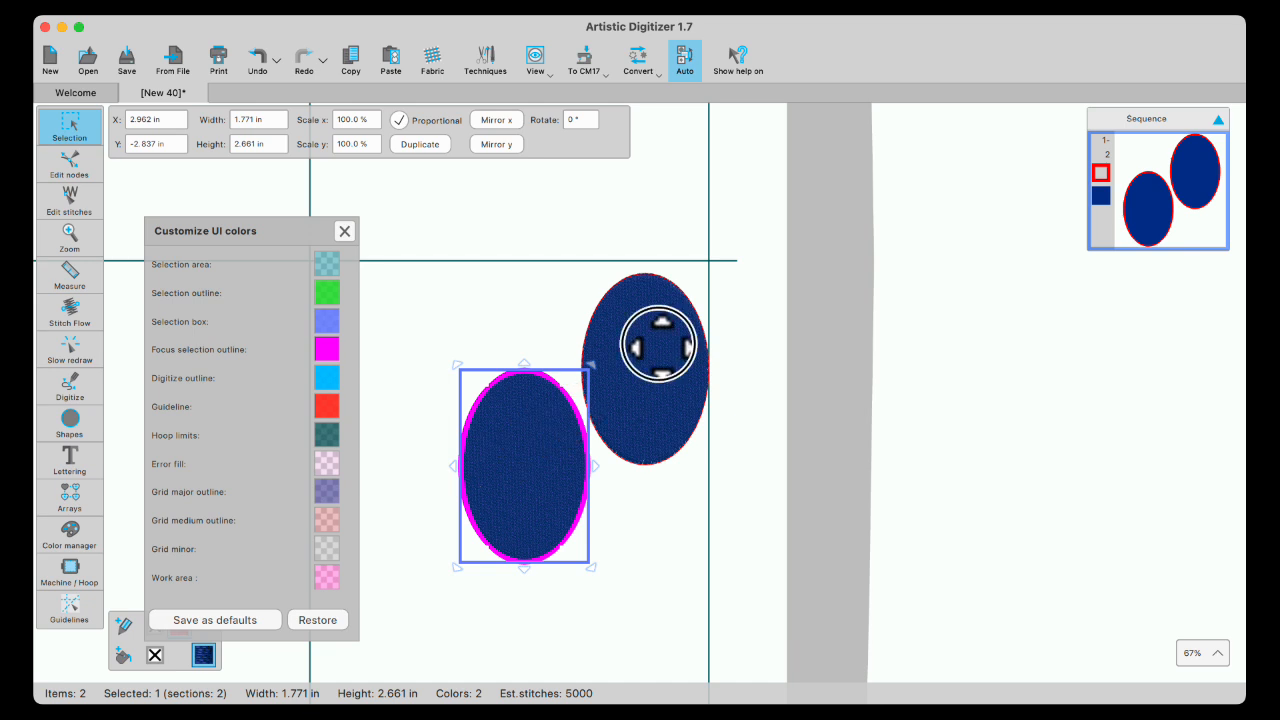
{"action": "left_click", "coordinate": [665, 350], "text": "shift"}
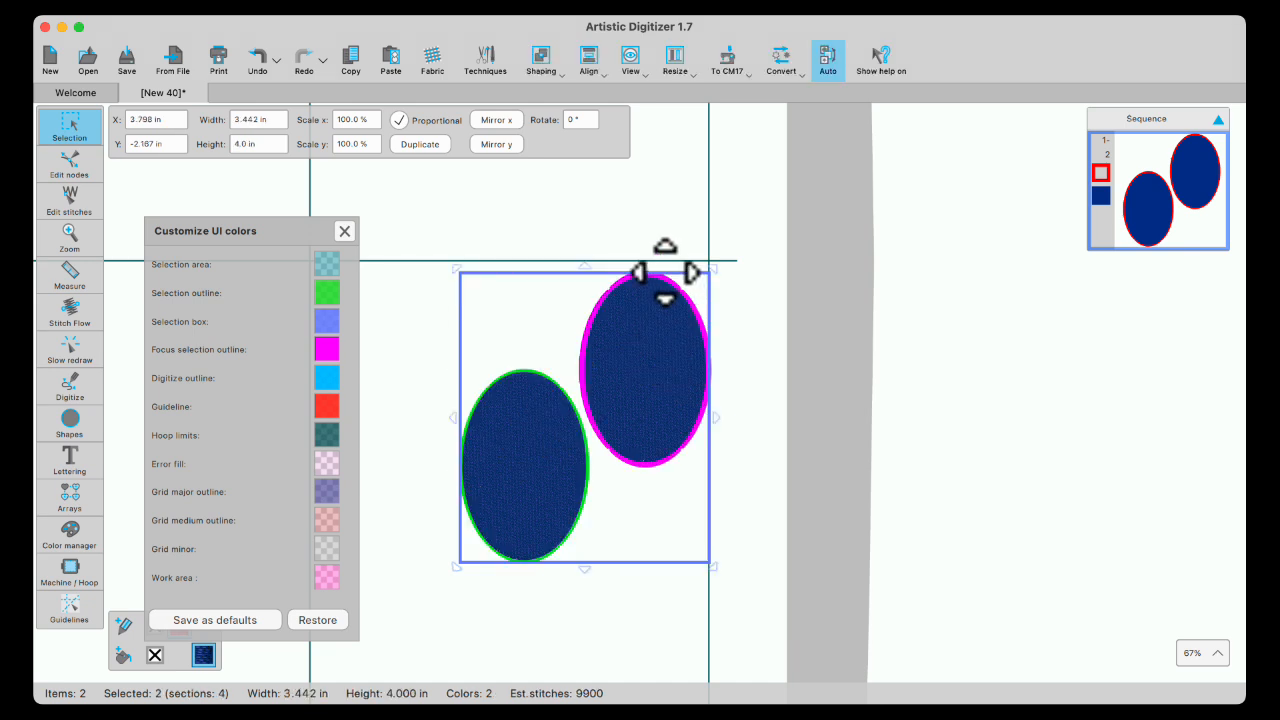
{"action": "left_click", "coordinate": [644, 207]}
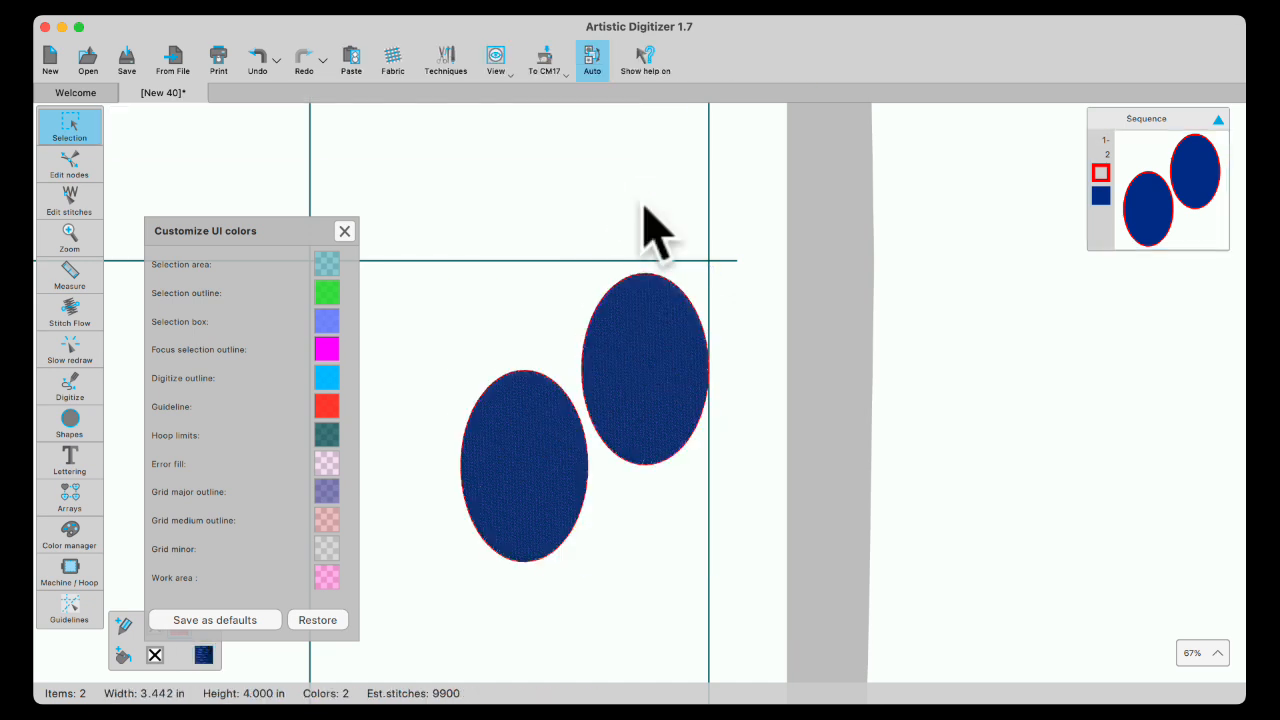
- Save the custom UI colours as defaults, delete both ellipses, and zoom out to 33%
{"action": "left_click", "coordinate": [232, 622]}
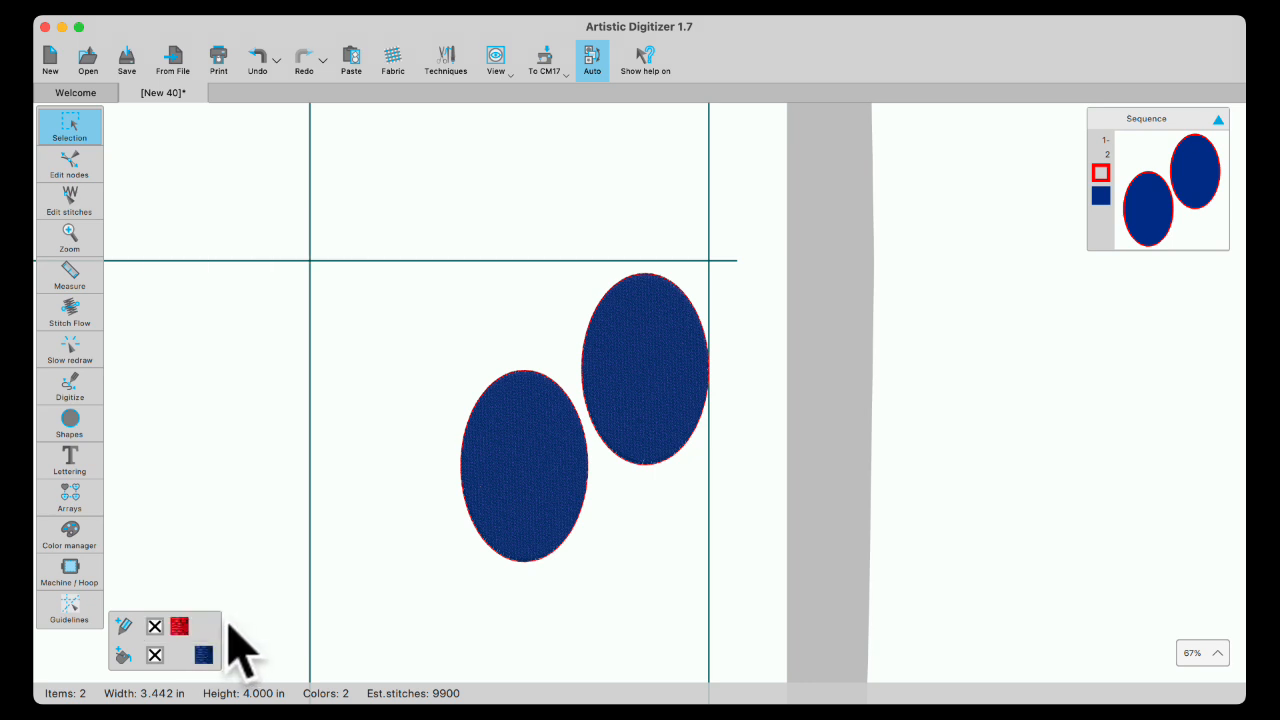
{"action": "left_click_drag", "start_coordinate": [405, 180], "coordinate": [786, 660]}
{"action": "key", "text": "Delete"}
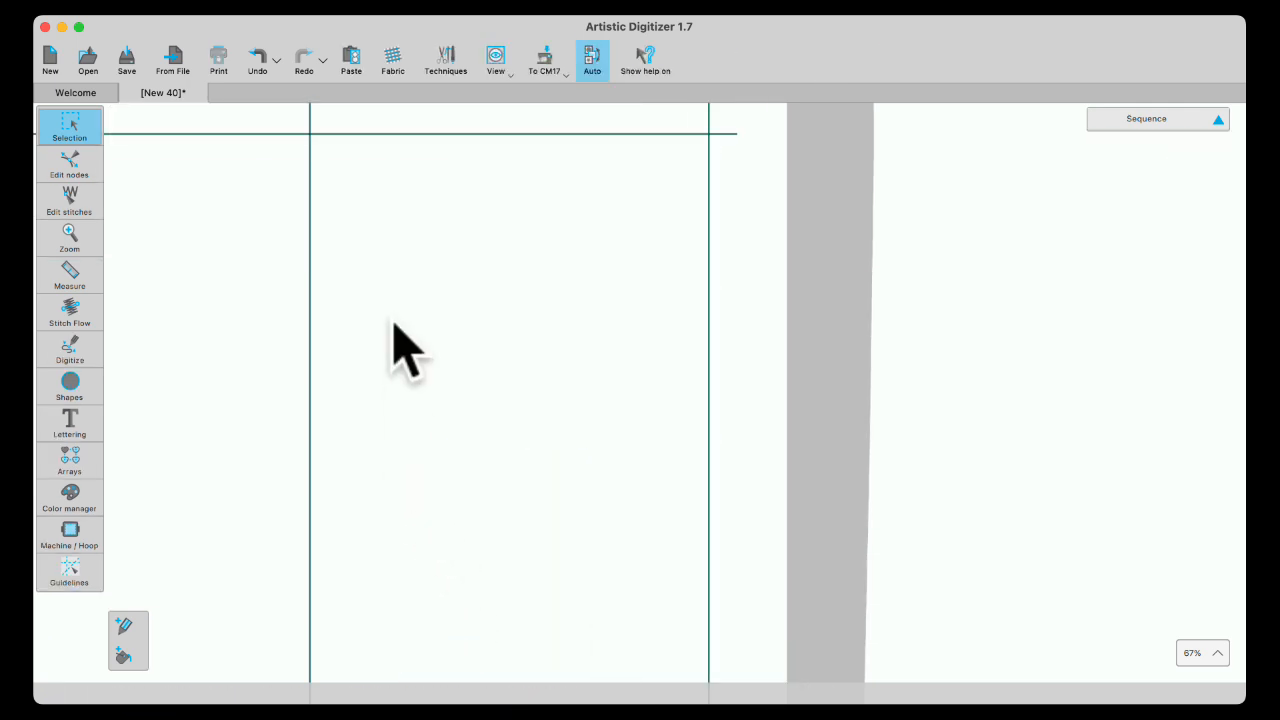
{"action": "scroll", "coordinate": [410, 365], "scroll_direction": "down", "scroll_amount": 1}
{"action": "scroll", "coordinate": [397, 338], "scroll_direction": "down", "scroll_amount": 1}
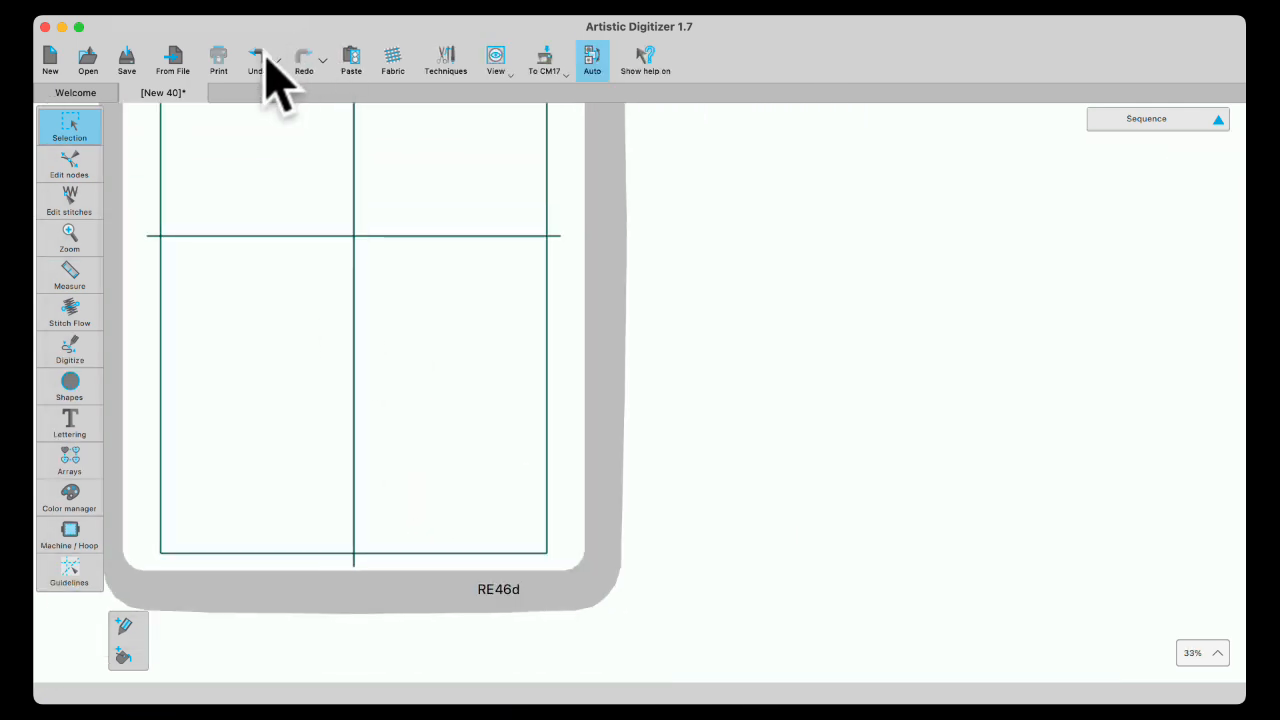
- Show the labelled grid over the empty hoop again, then return to the View > Grid submenu
{"action": "left_click", "coordinate": [226, 2]}
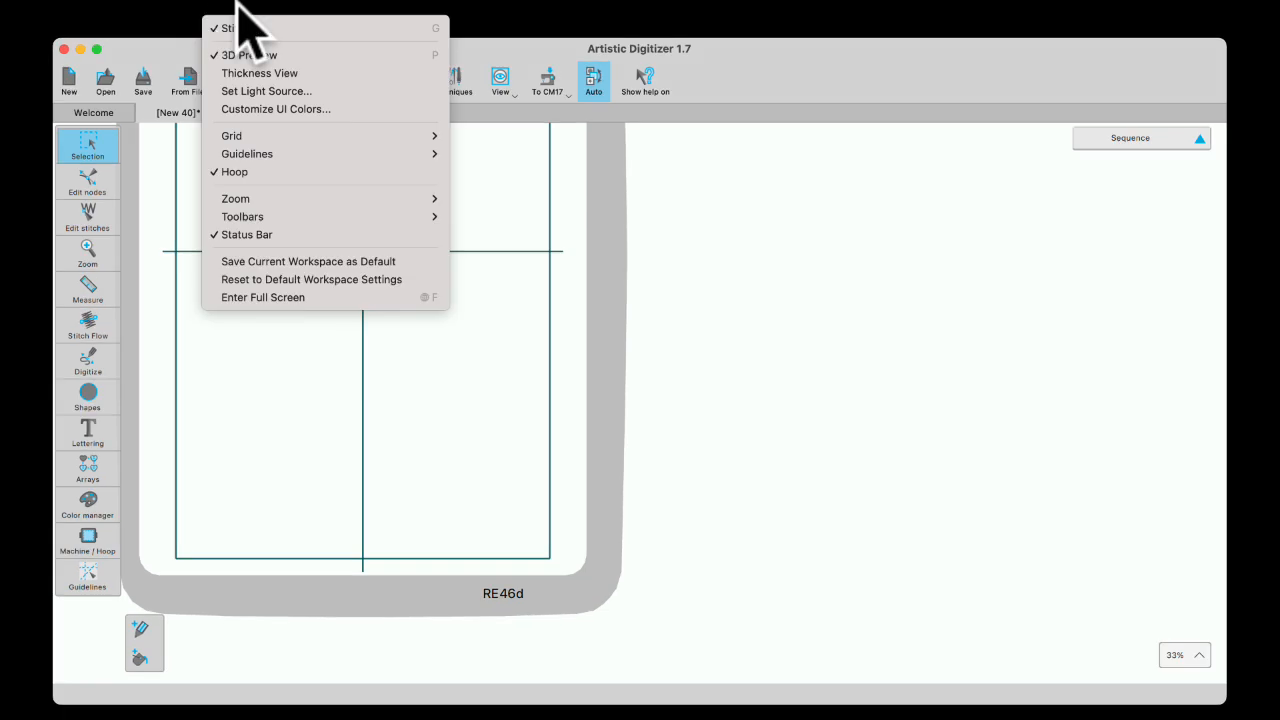
{"action": "mouse_move", "coordinate": [248, 136]}
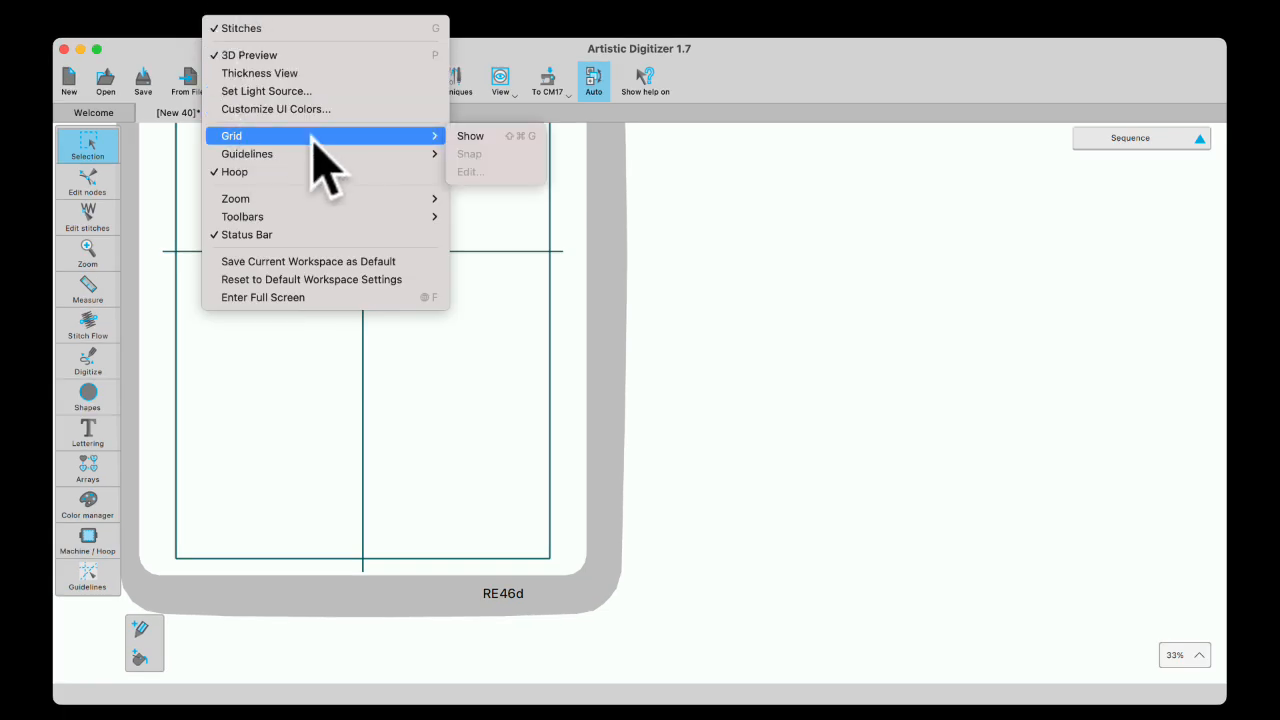
{"action": "left_click", "coordinate": [468, 137]}
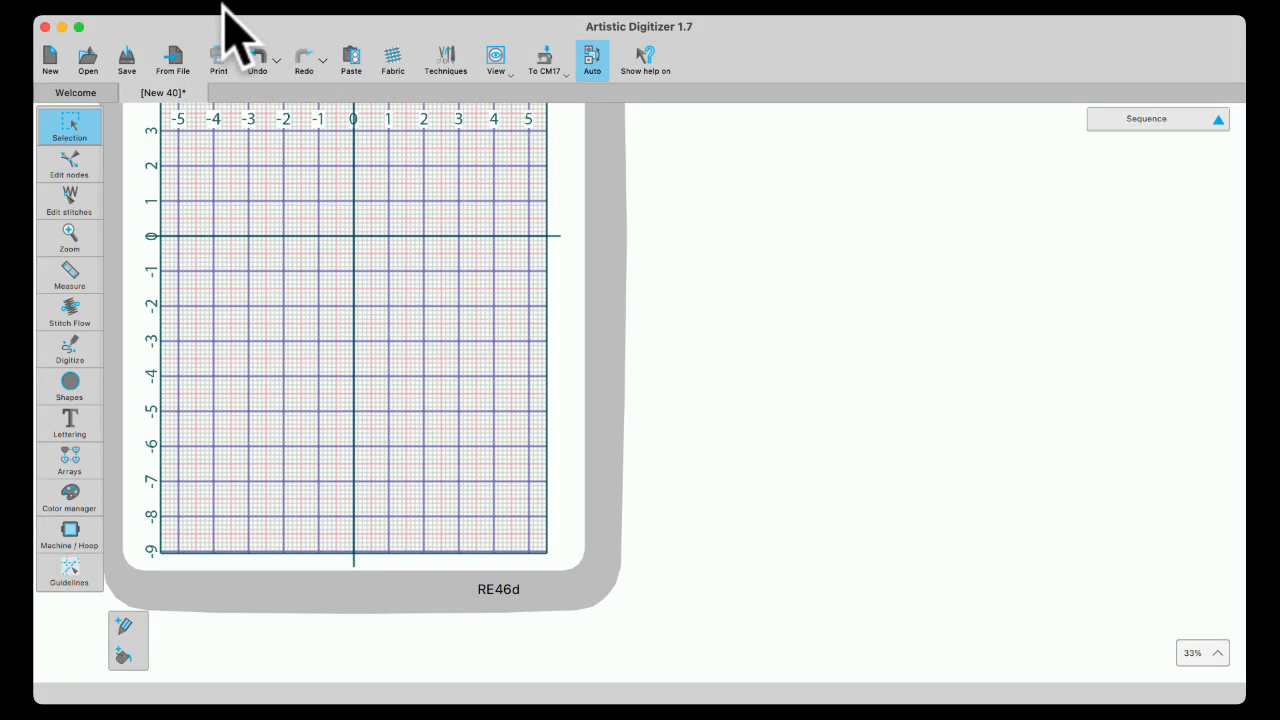
{"action": "left_click", "coordinate": [227, 3]}
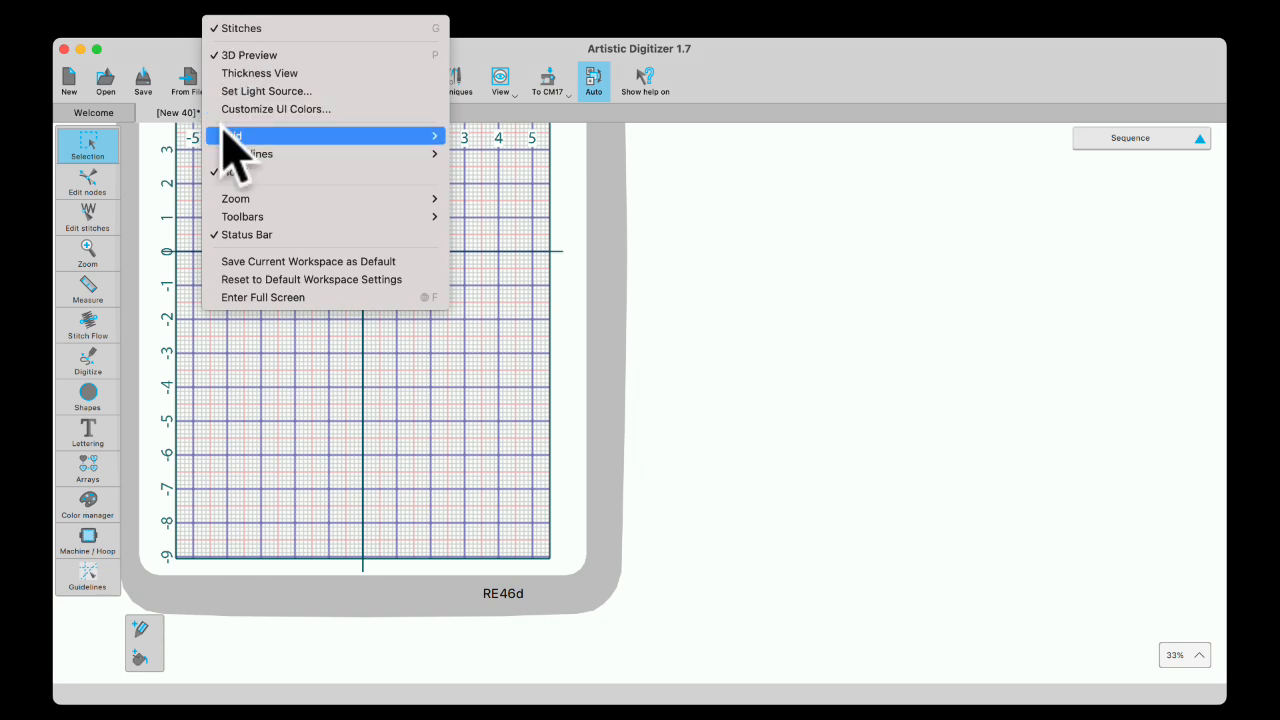
{"action": "mouse_move", "coordinate": [212, 115]}
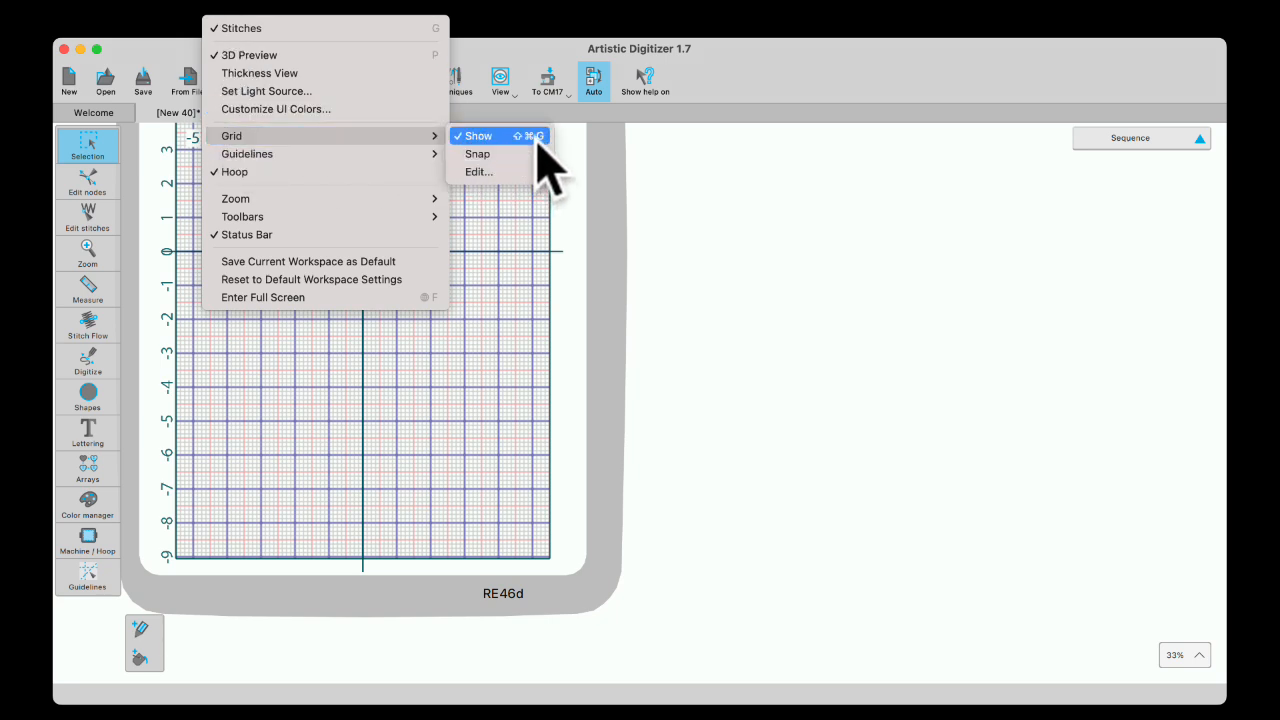
- Set the grid to a custom 1.0 in spacing and zoom to check the one-inch squares
{"action": "left_click", "coordinate": [476, 173]}
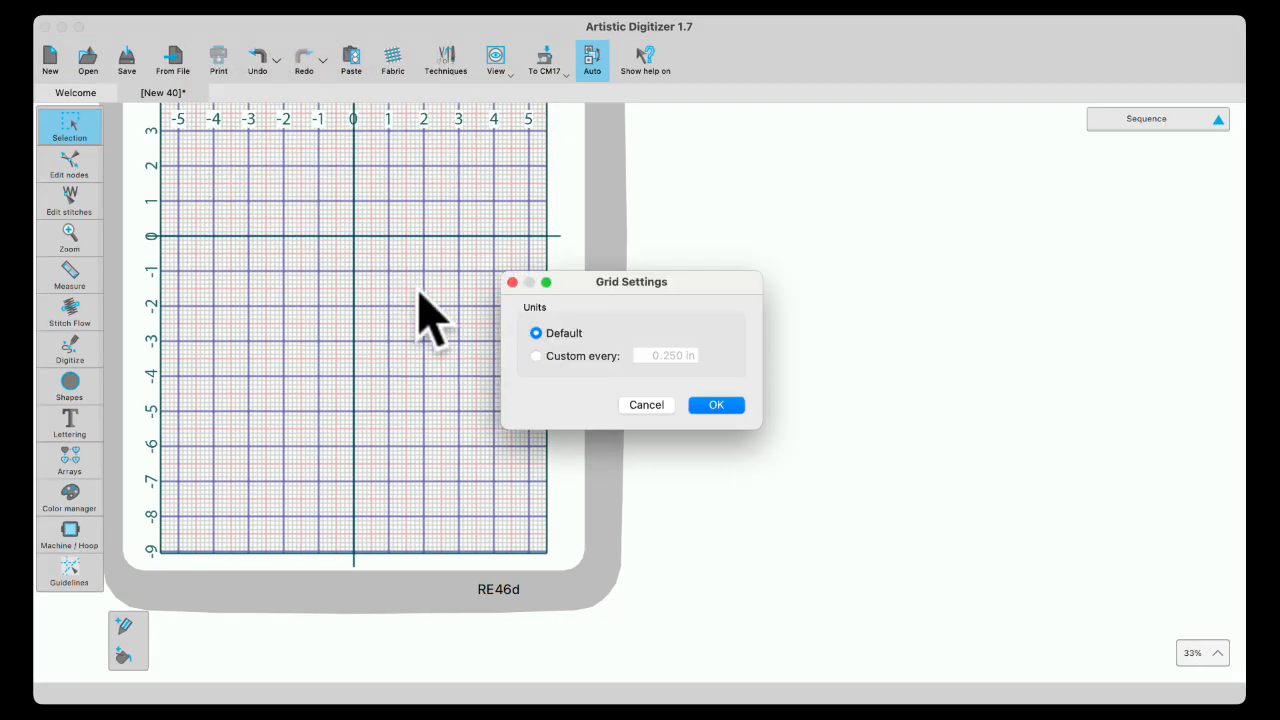
{"action": "left_click", "coordinate": [535, 356]}
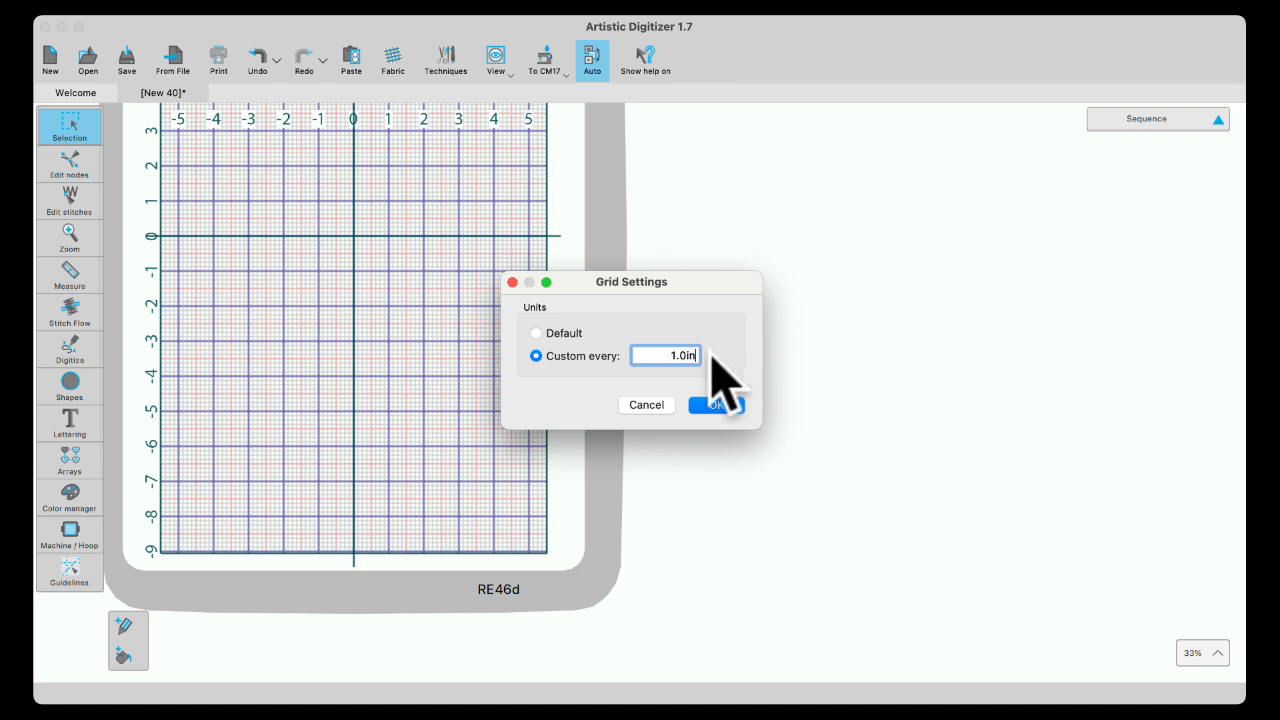
{"action": "left_click", "coordinate": [715, 404]}
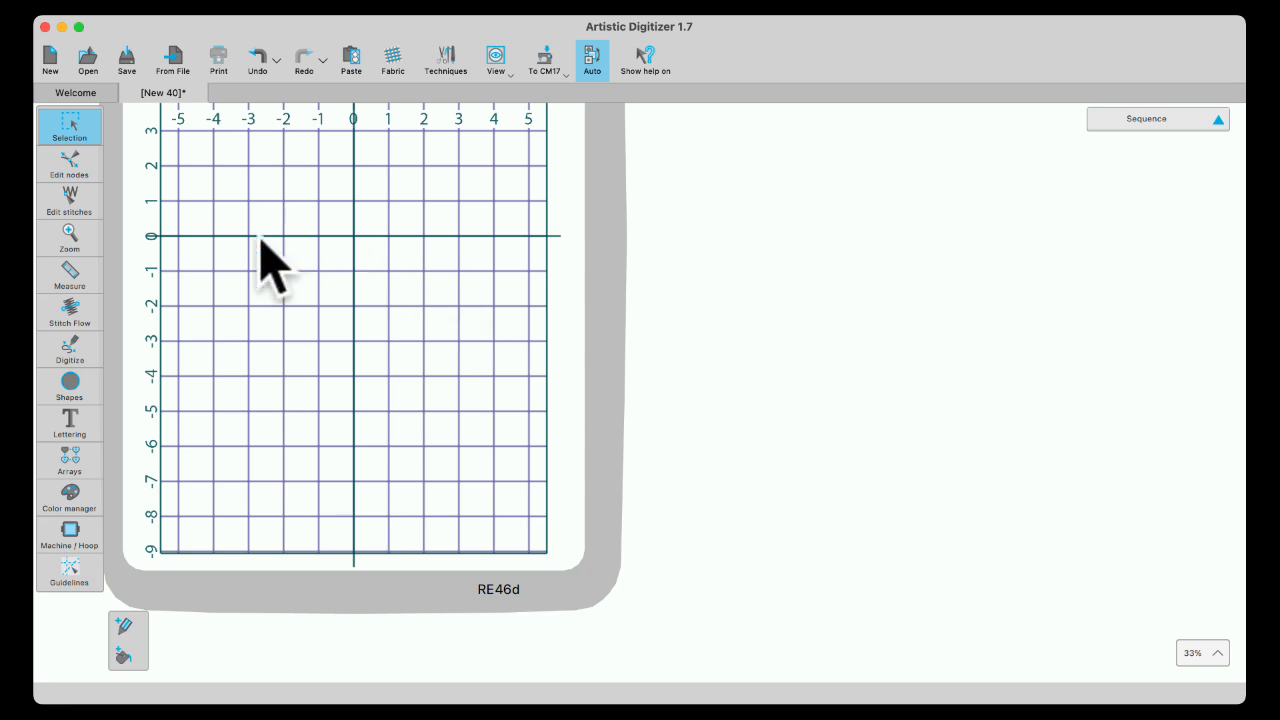
{"action": "scroll", "coordinate": [294, 320], "scroll_direction": "up", "scroll_amount": 5}
{"action": "scroll", "coordinate": [292, 303], "scroll_direction": "down", "scroll_amount": 6}
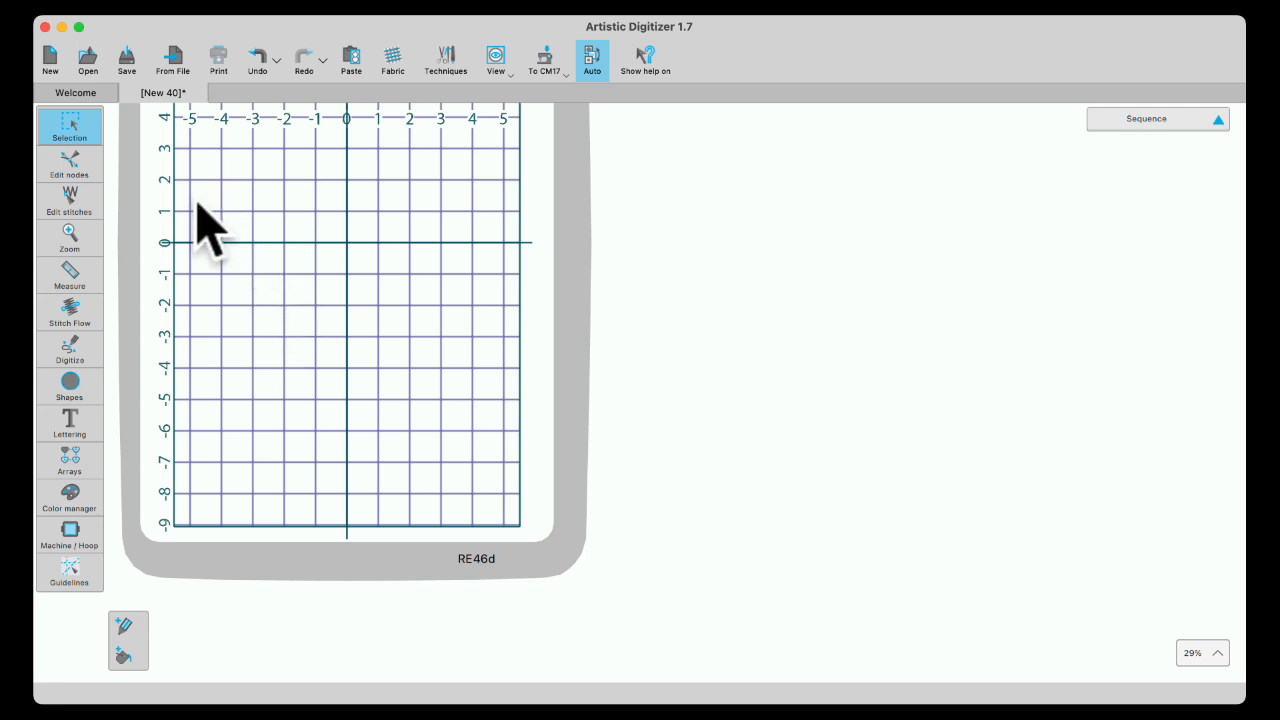
- Start a new design, New 41, and show the one-inch grid on its hoop
{"action": "left_click", "coordinate": [50, 60]}
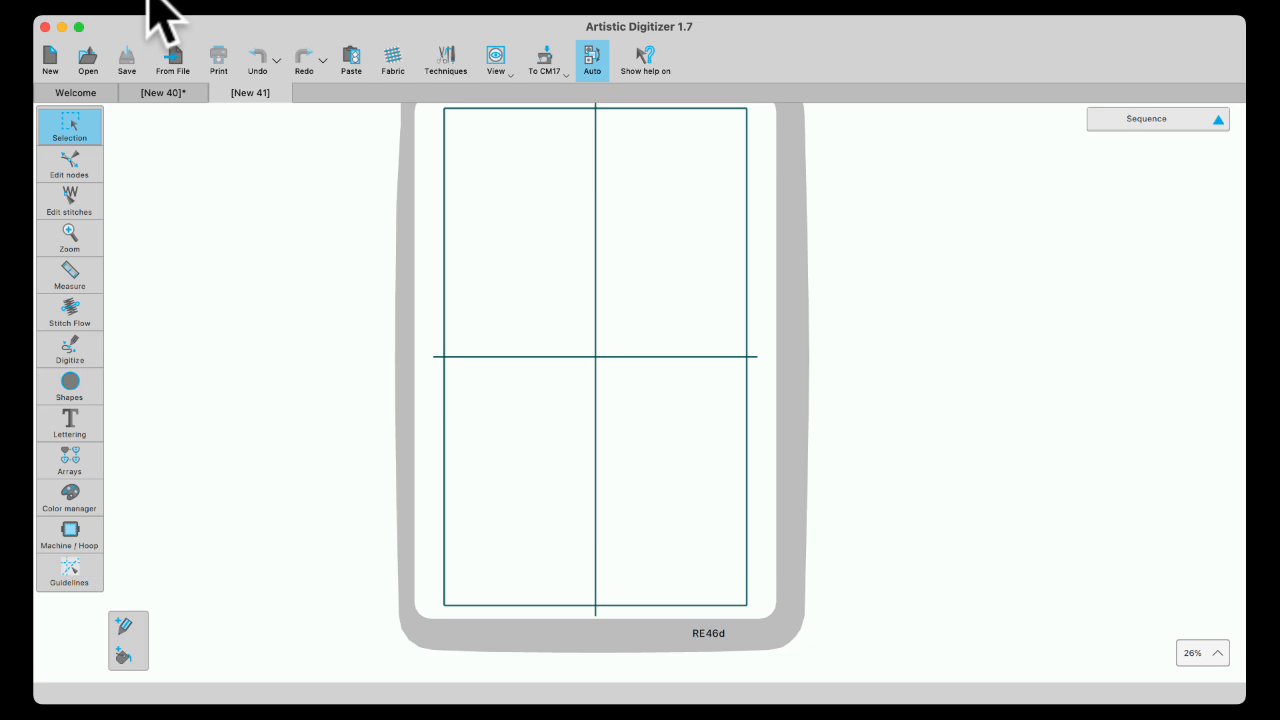
{"action": "key", "text": "g"}
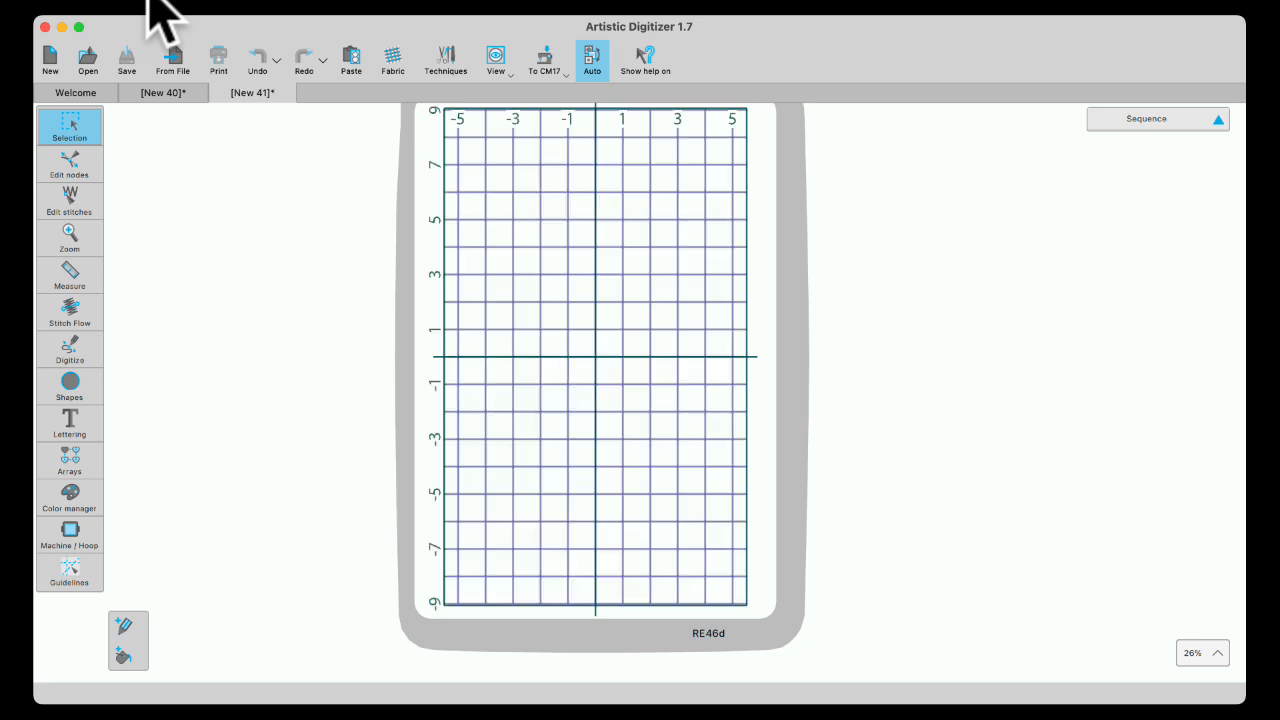
- Reset the New 41 grid to Default spacing, zoom to check it, then hide the grid
{"action": "left_click", "coordinate": [237, 8]}
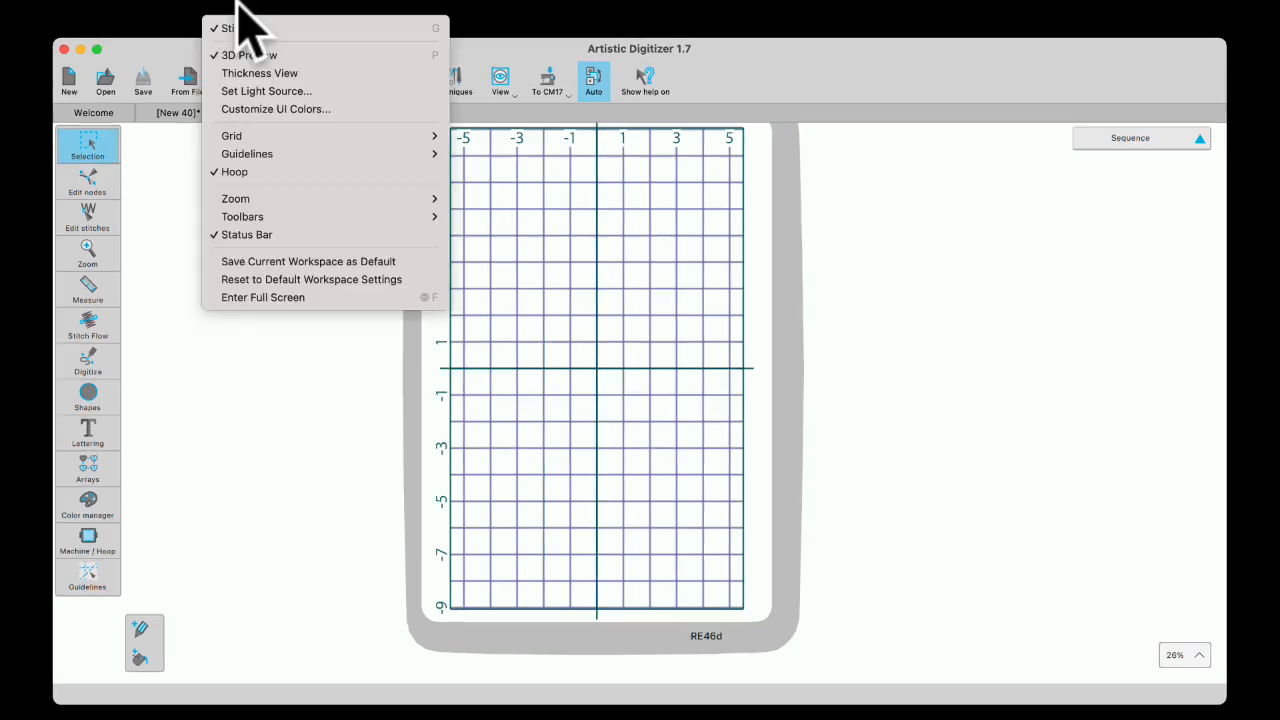
{"action": "mouse_move", "coordinate": [231, 131]}
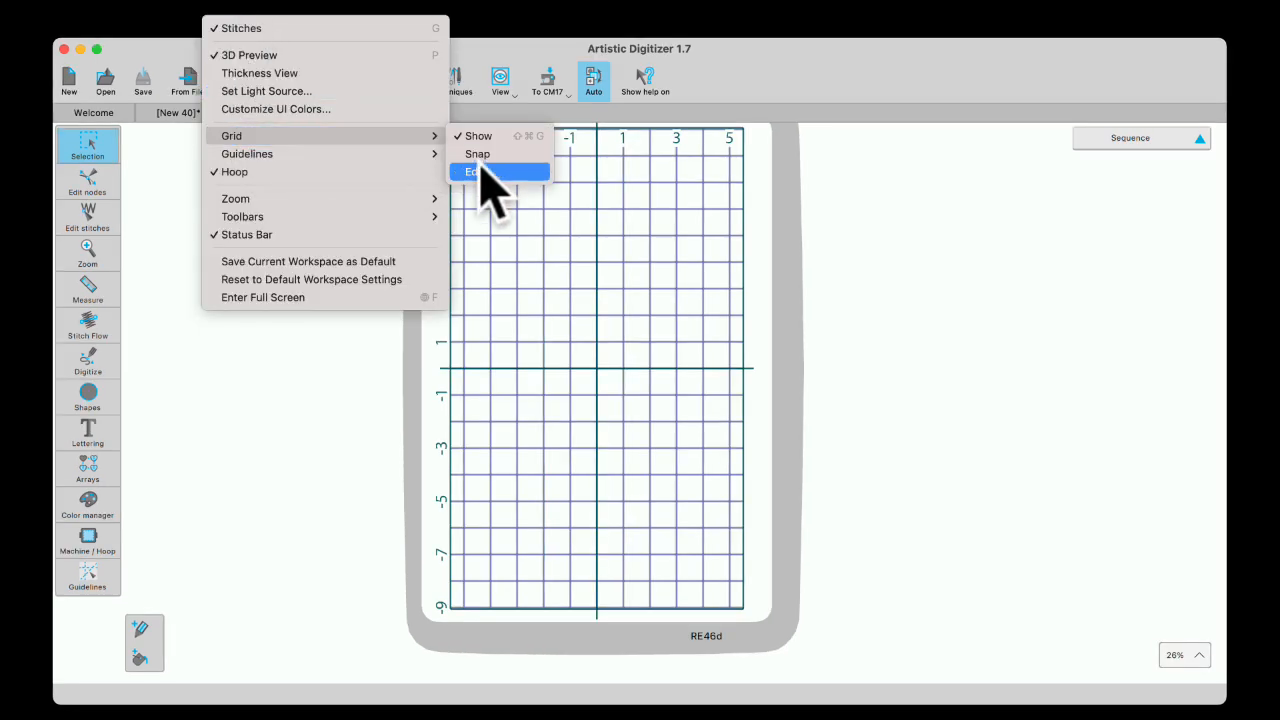
{"action": "left_click", "coordinate": [480, 172]}
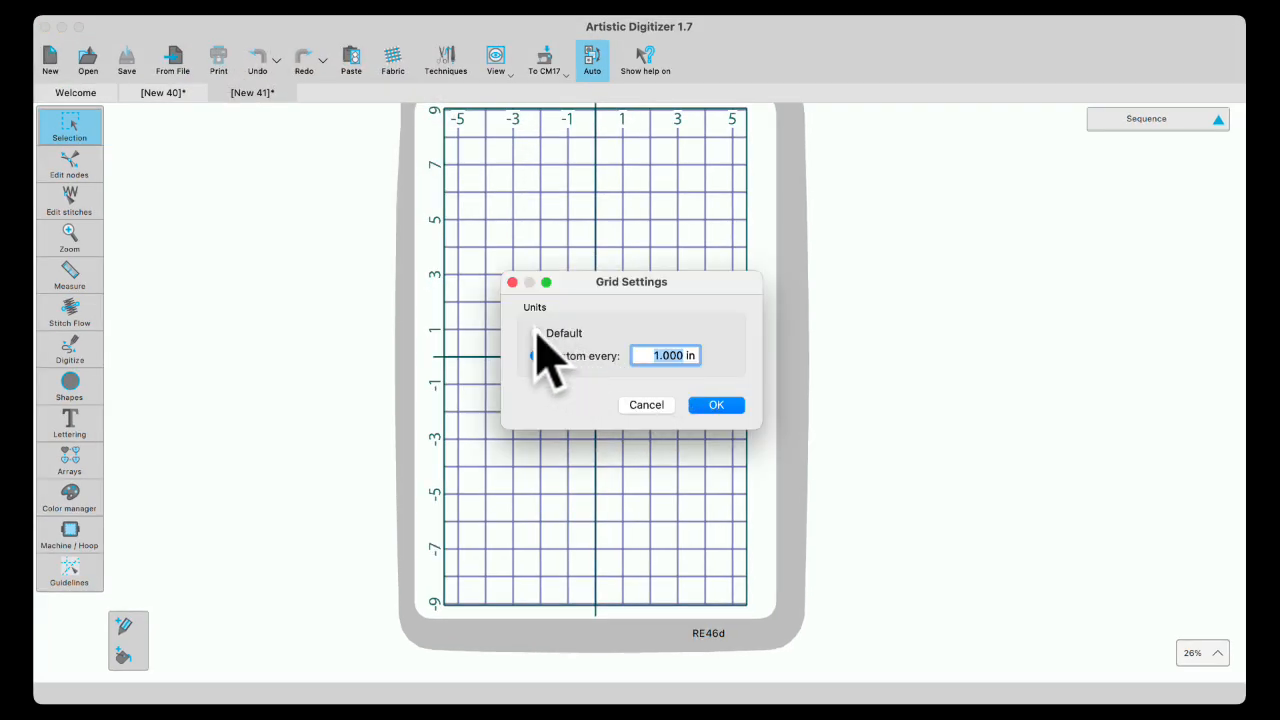
{"action": "left_click", "coordinate": [536, 333]}
{"action": "left_click", "coordinate": [714, 404]}
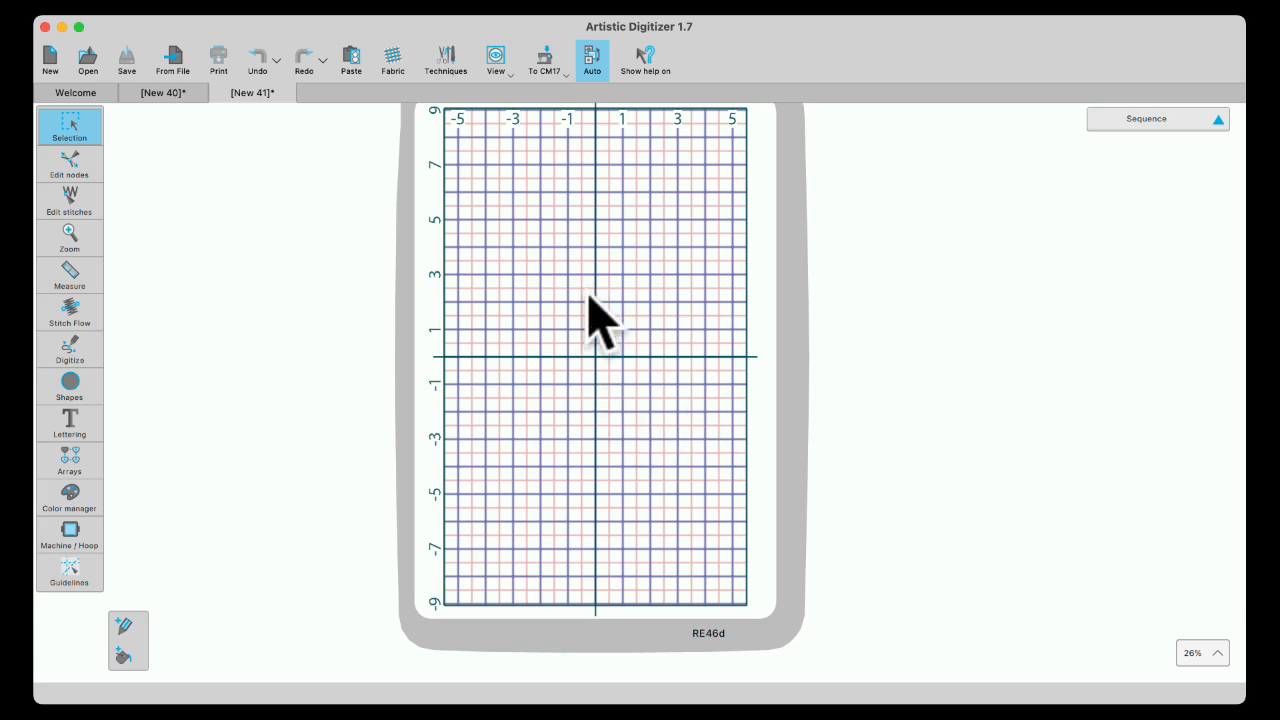
{"action": "scroll", "coordinate": [640, 380], "scroll_direction": "up", "scroll_amount": 3}
{"action": "scroll", "coordinate": [655, 405], "scroll_direction": "up", "scroll_amount": 5}
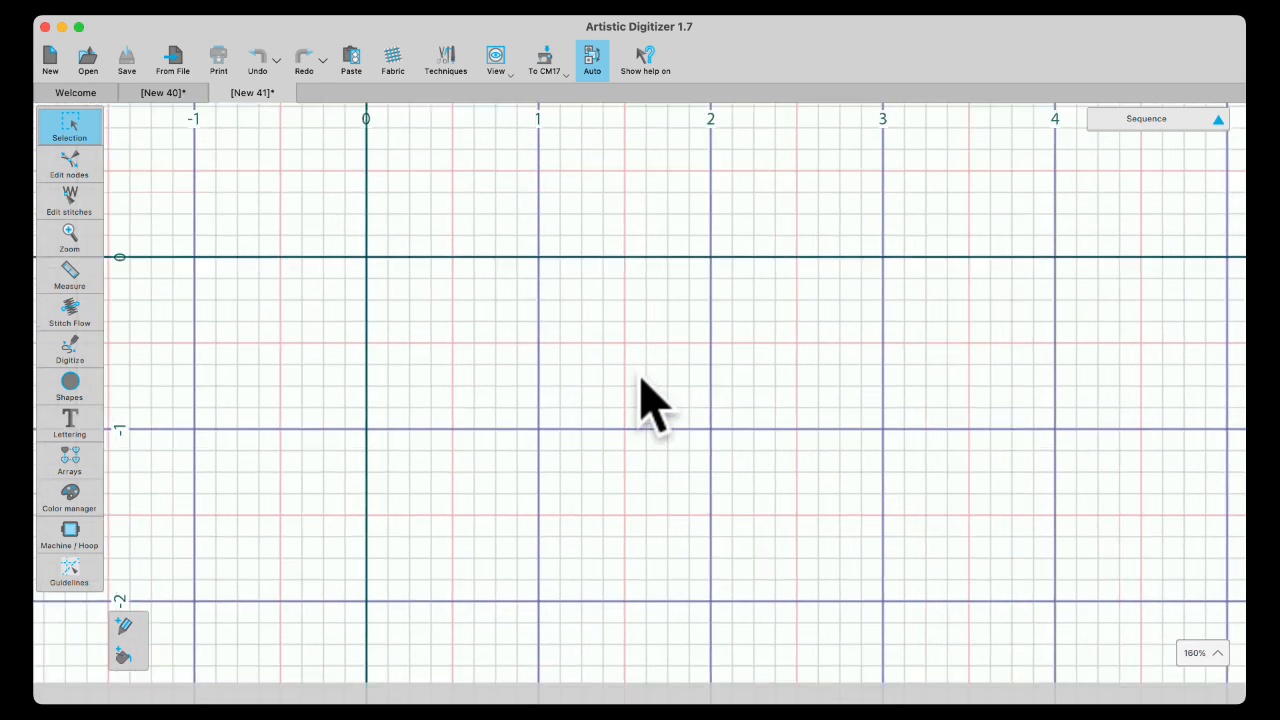
{"action": "scroll", "coordinate": [655, 405], "scroll_direction": "down", "scroll_amount": 5}
{"action": "scroll", "coordinate": [655, 405], "scroll_direction": "down", "scroll_amount": 2}
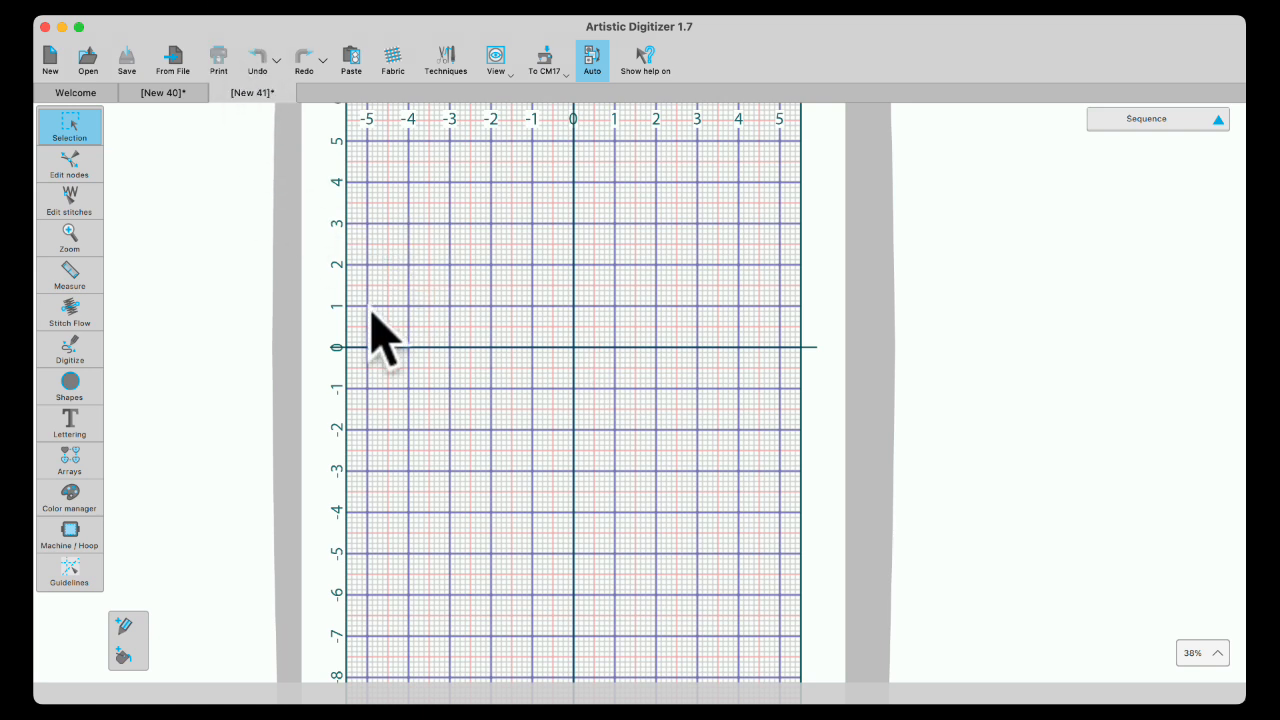
{"action": "key", "text": "g"}
{"action": "scroll", "coordinate": [503, 351], "scroll_direction": "down", "scroll_amount": 3}
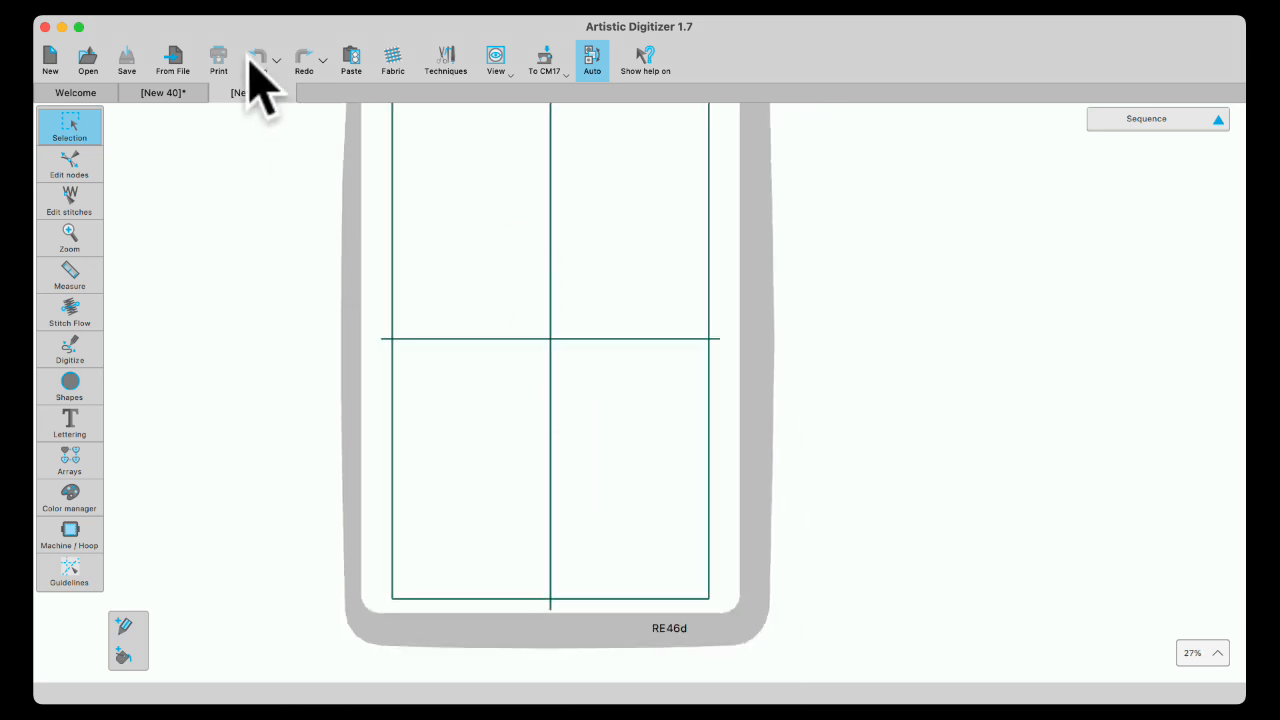
- Save the current workspace as default, start blank design New 42, and open the first recent design
{"action": "left_click", "coordinate": [222, 4]}
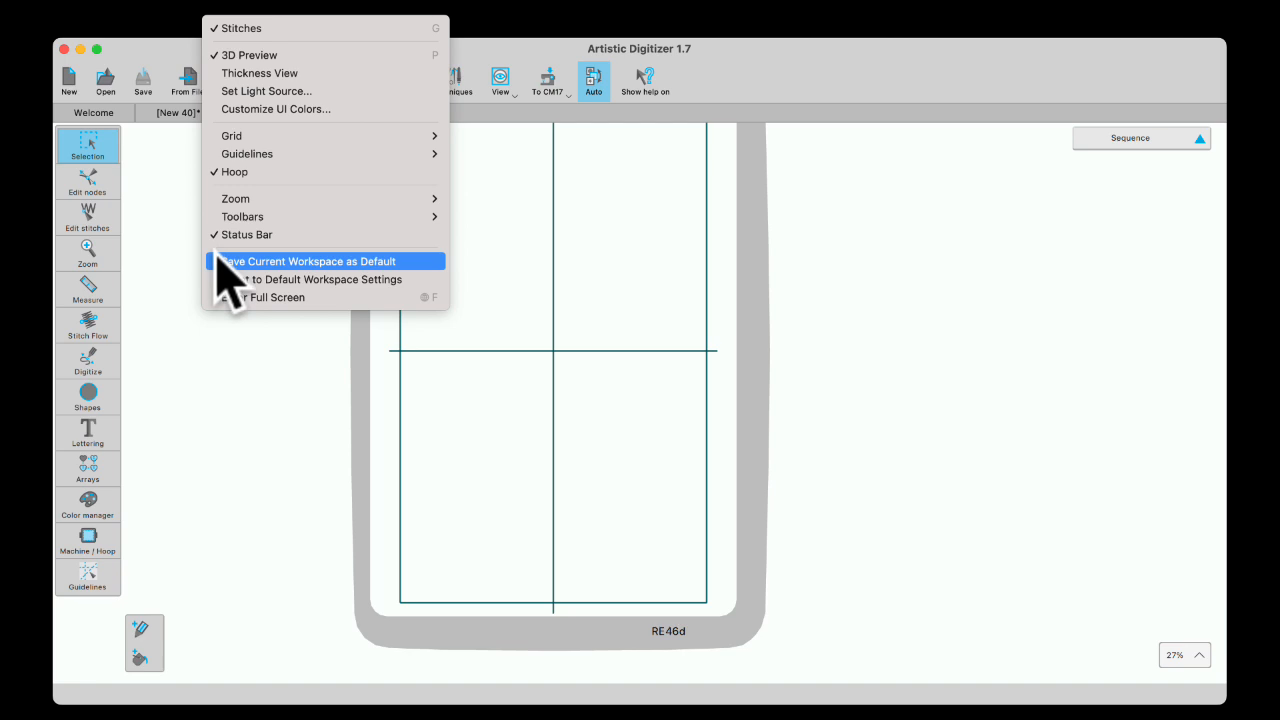
{"action": "left_click", "coordinate": [371, 263]}
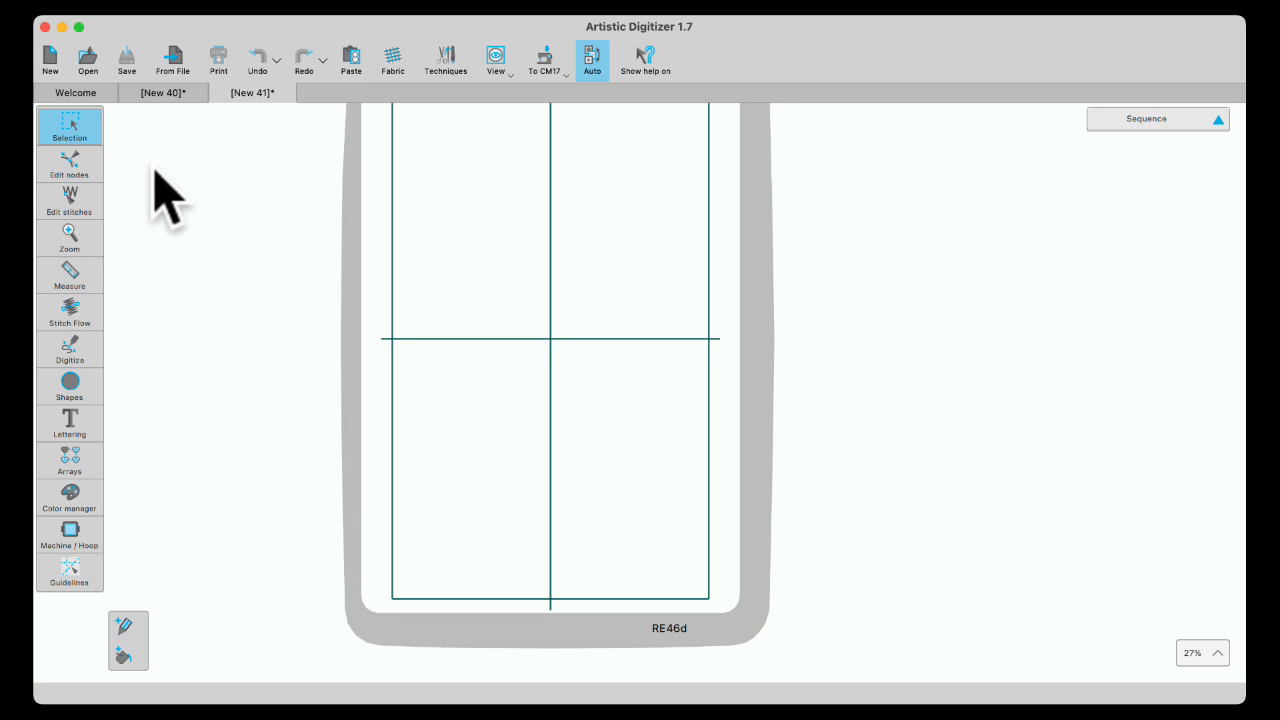
{"action": "left_click", "coordinate": [50, 55]}
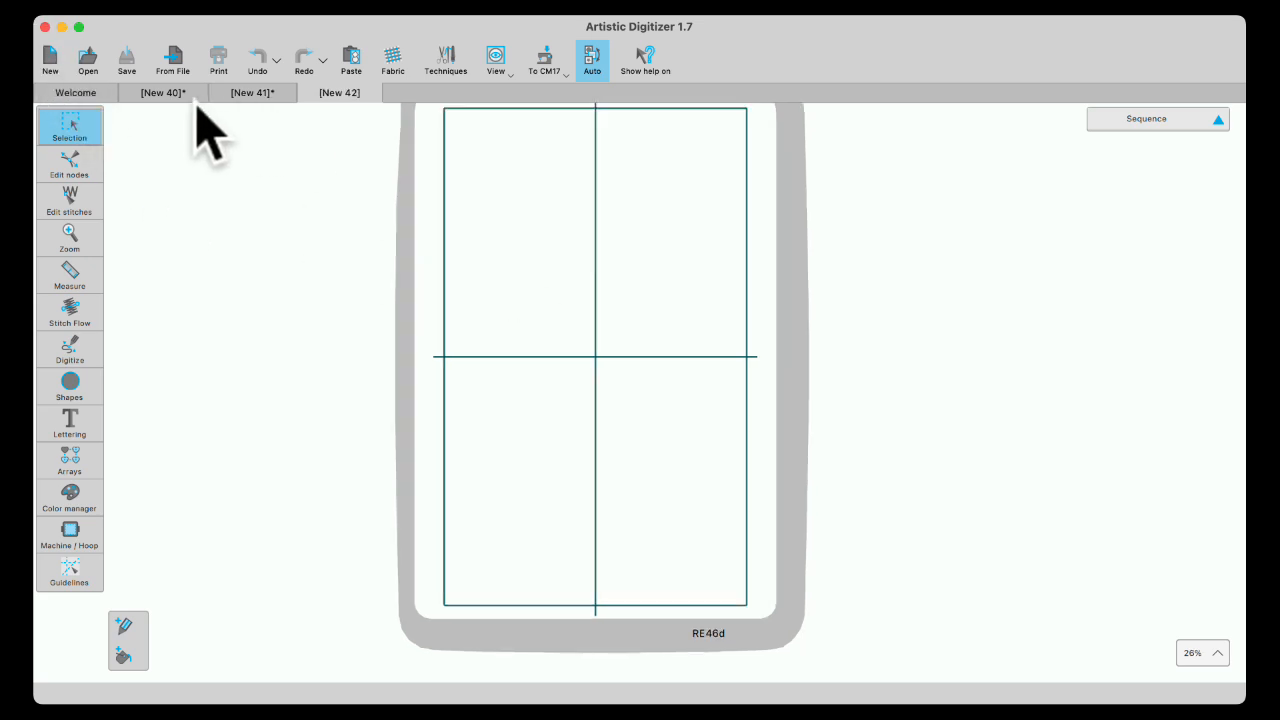
{"action": "left_click", "coordinate": [92, 93]}
{"action": "left_click", "coordinate": [414, 316]}
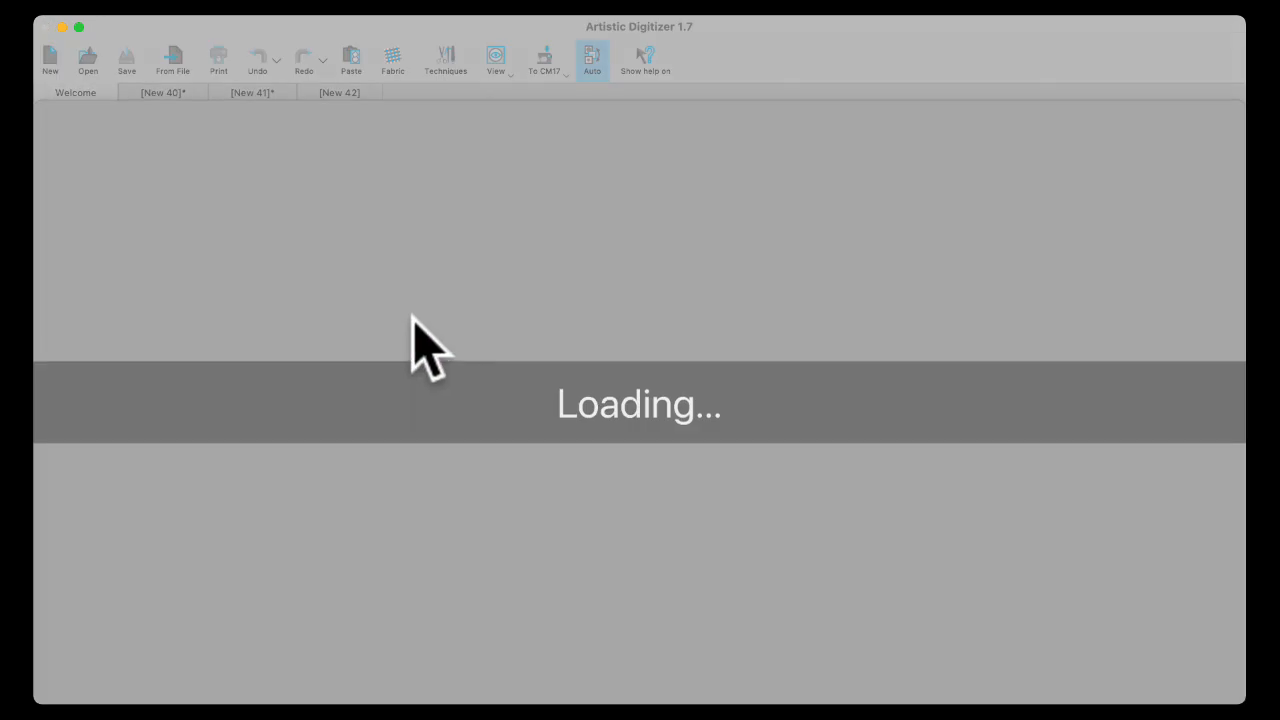